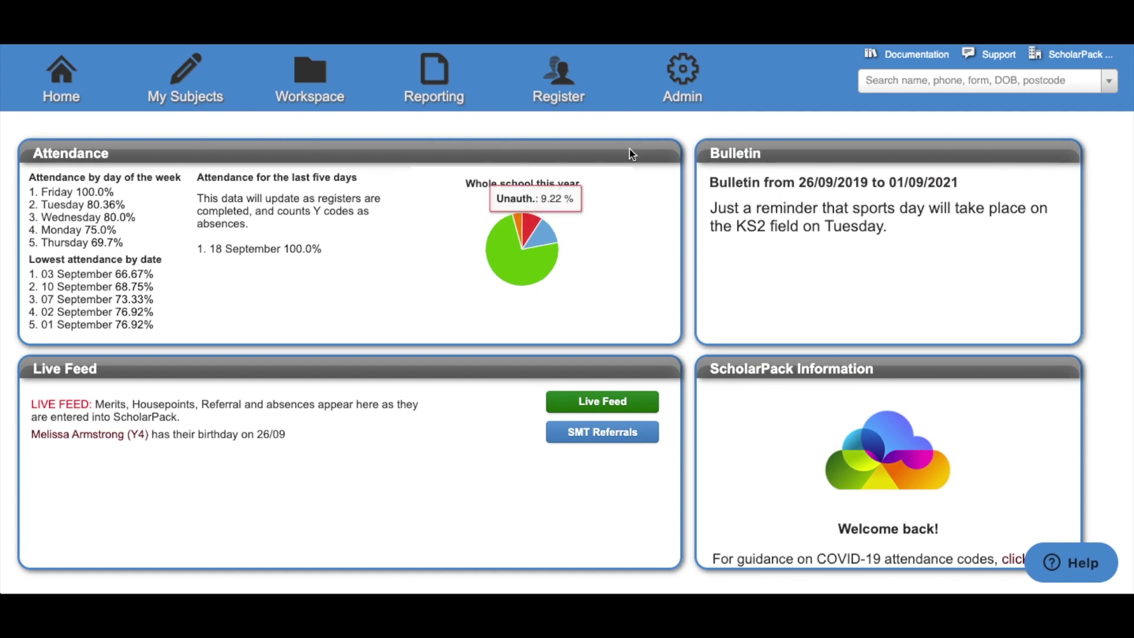
Step: Open the Autumn 2020 census from the school's census administration area
click(682, 76)
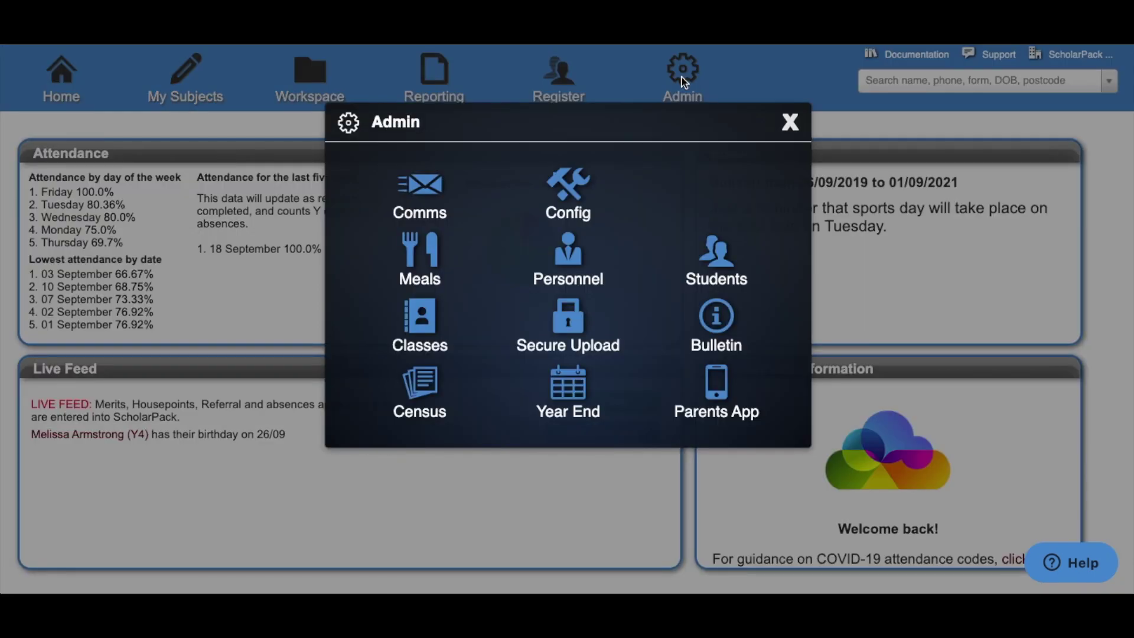
click(441, 391)
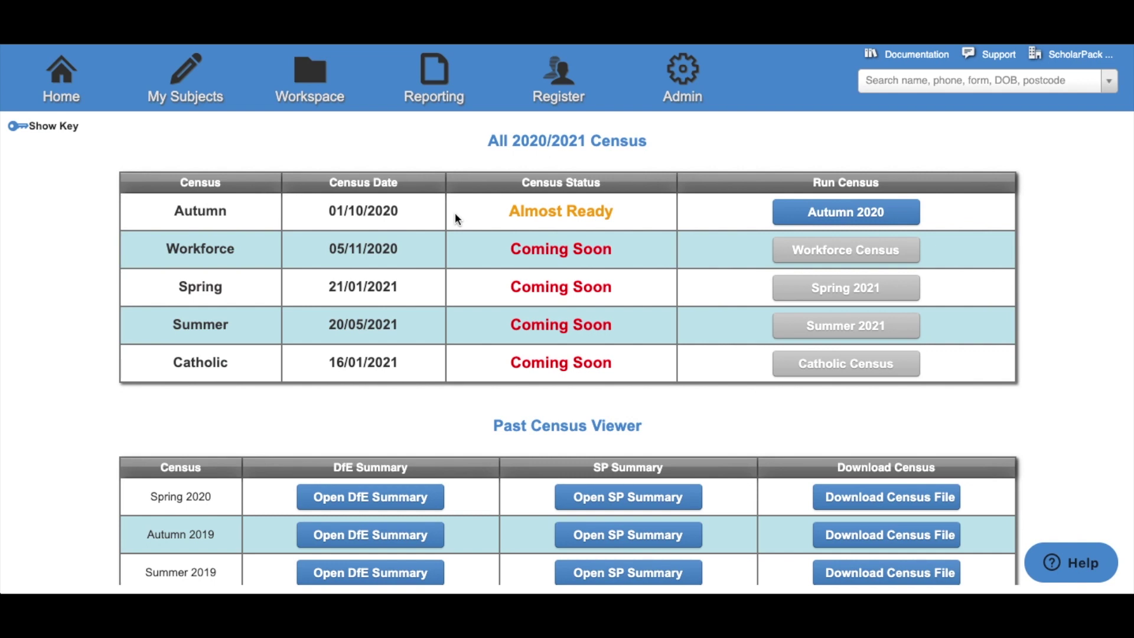
click(787, 218)
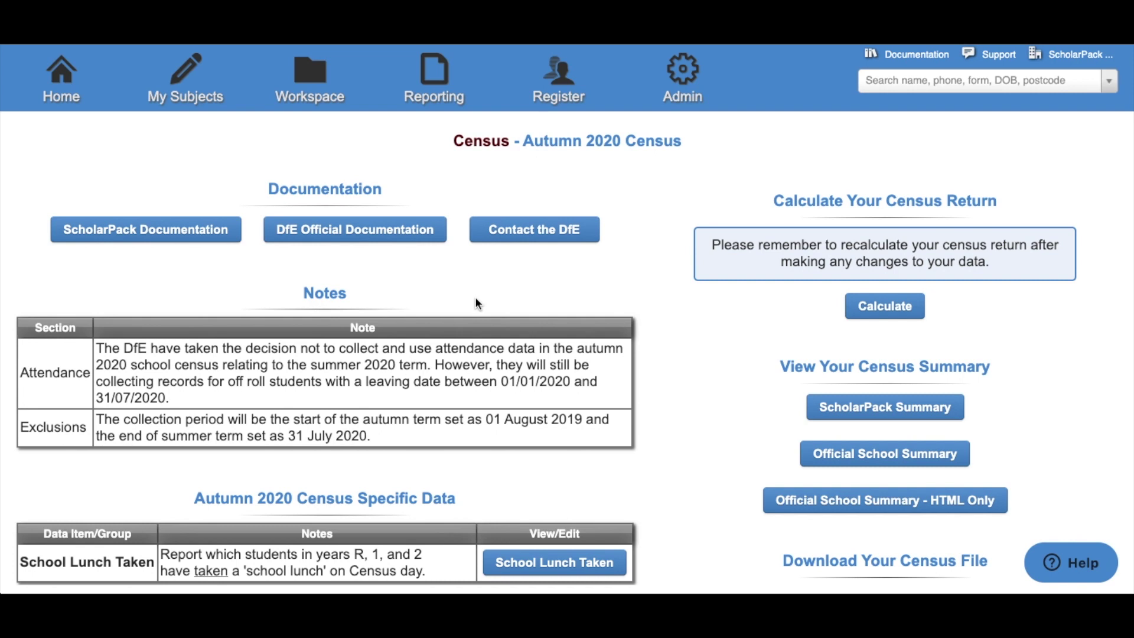
Step: Open the School Lunch Taken data and mark the first listed student as having taken a school lunch
scroll(478, 302, down, 3)
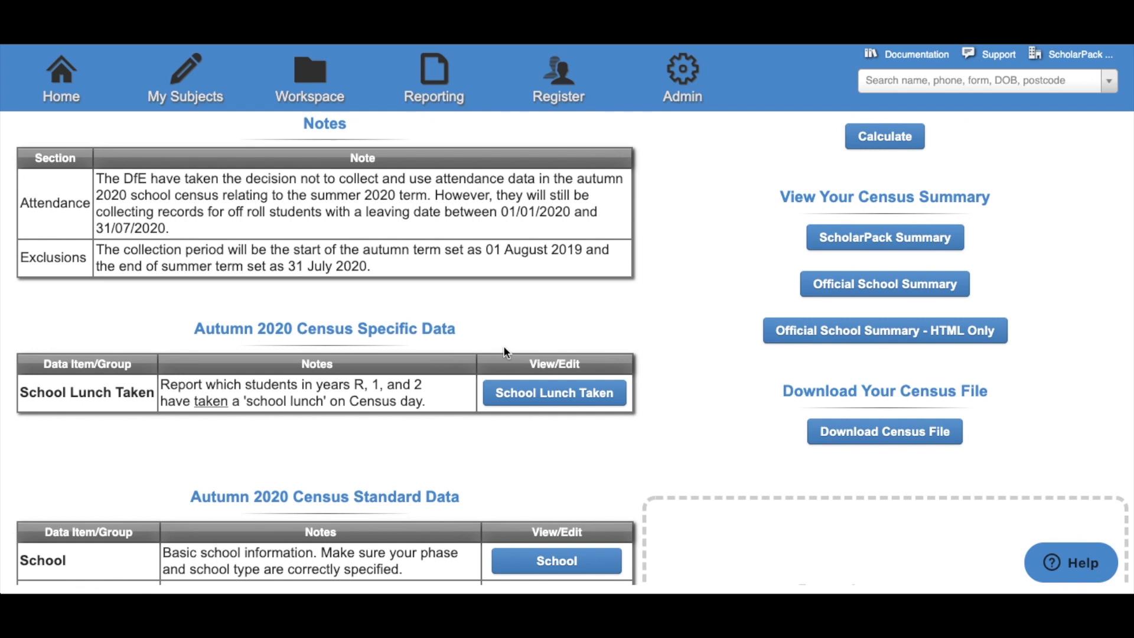
click(530, 394)
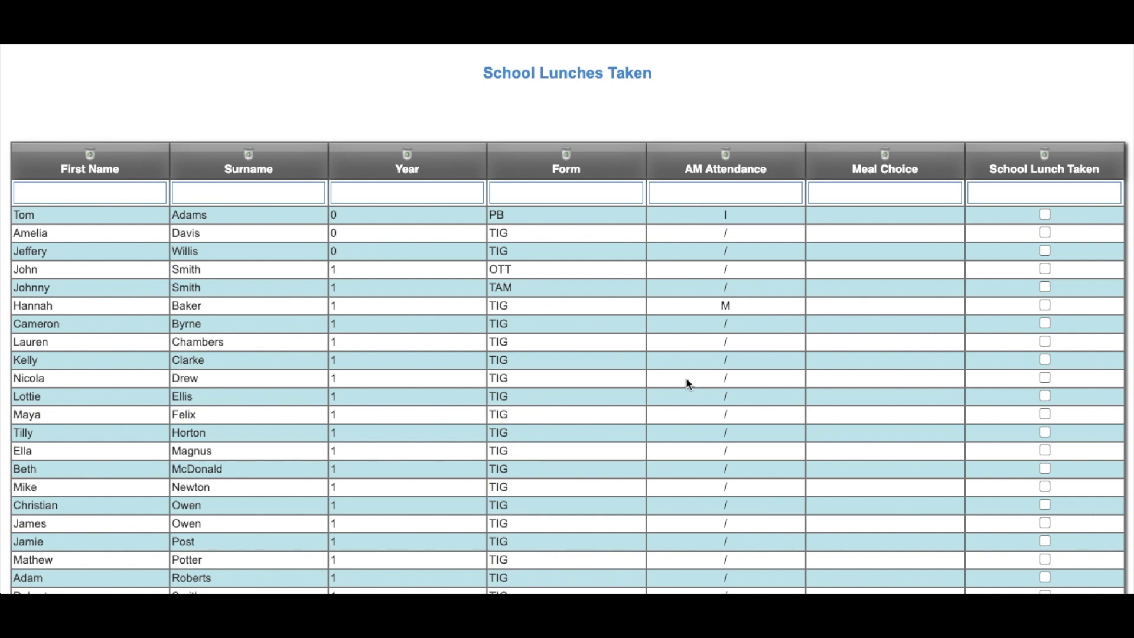
click(1046, 216)
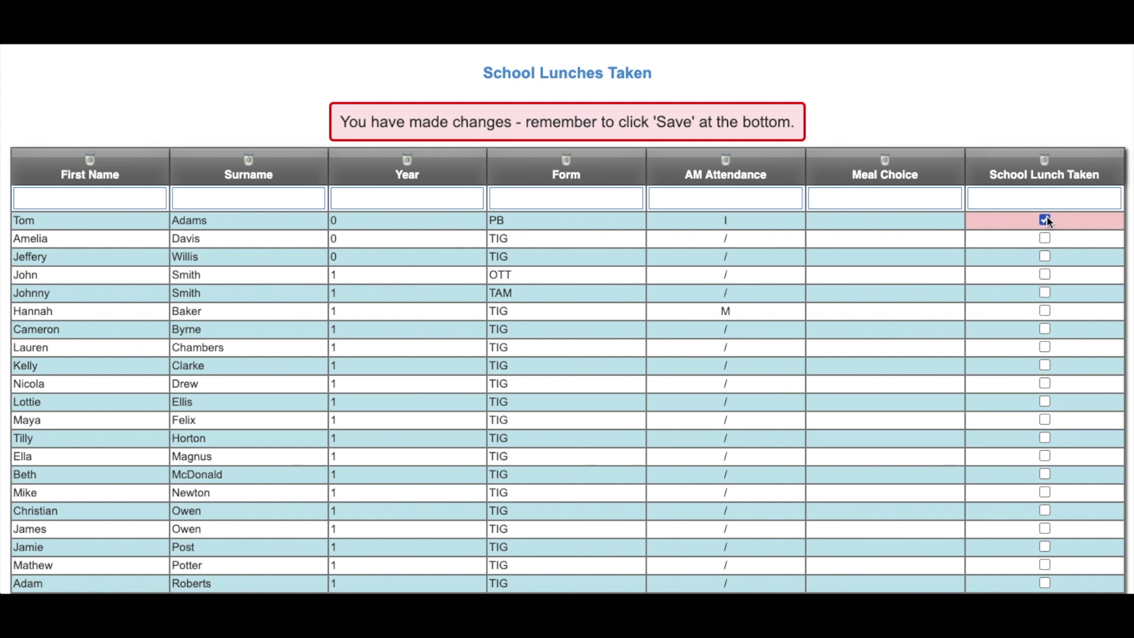
Step: Prepopulate the school lunches taken from each student's AM attendance code on Census day, then save the list
scroll(800, 336, down, 7)
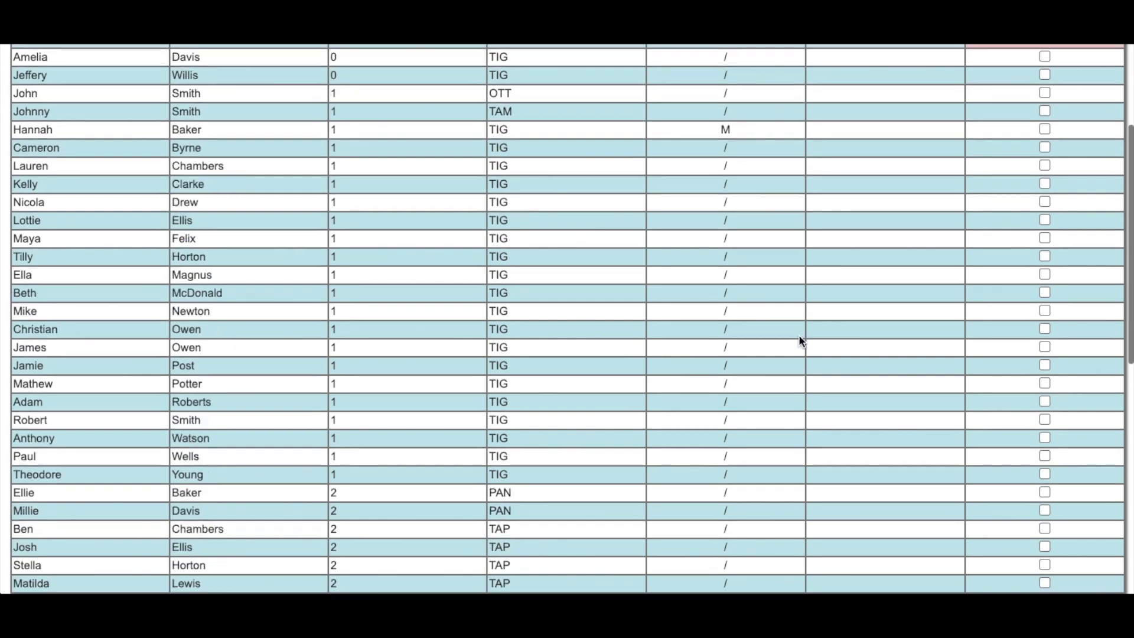
scroll(799, 336, down, 5)
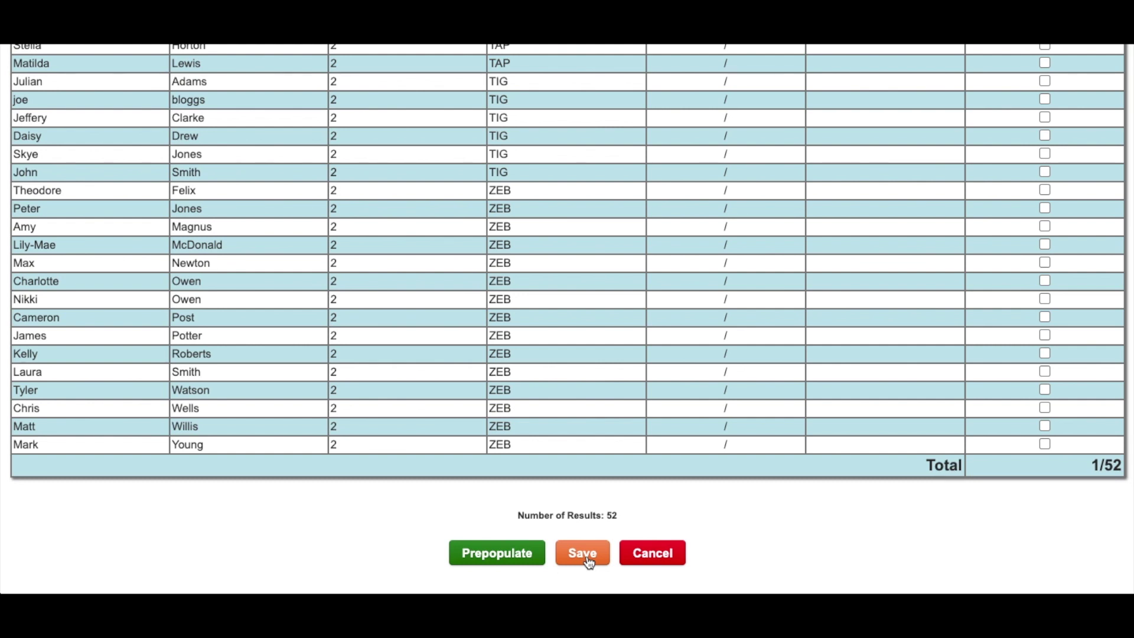
click(499, 558)
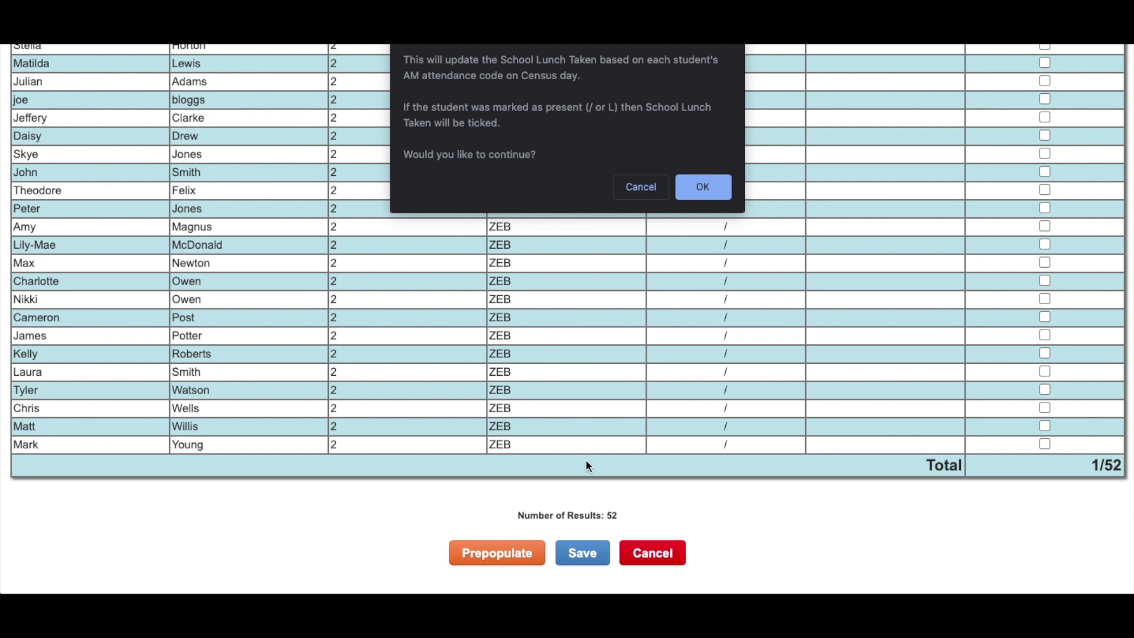
click(714, 194)
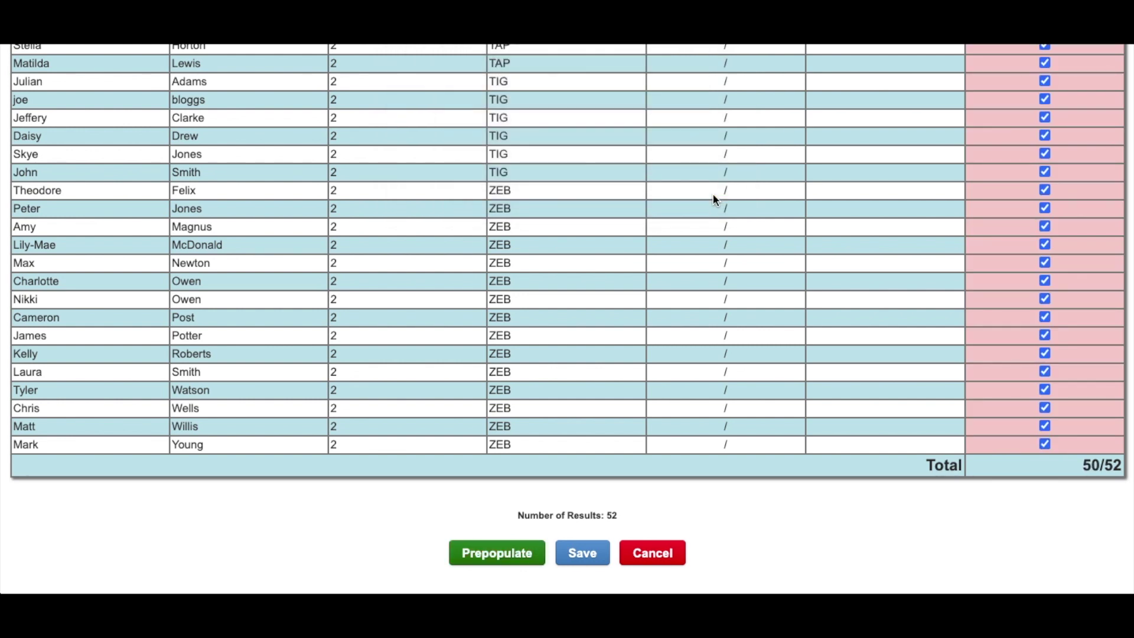
scroll(714, 195, up, 3)
scroll(713, 195, up, 4)
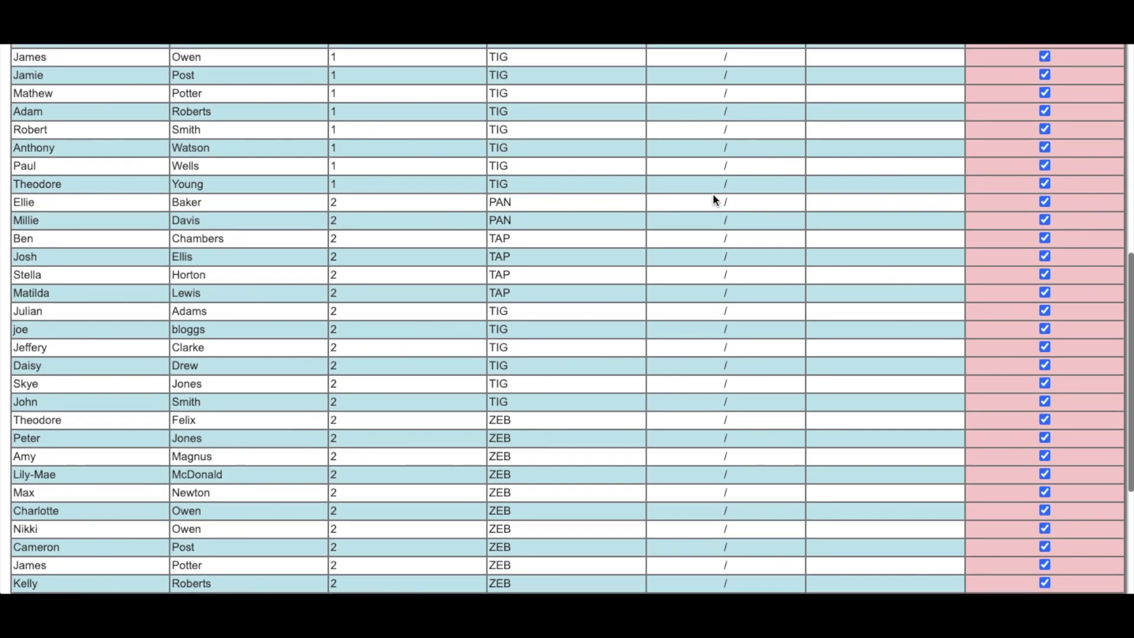
scroll(714, 194, down, 7)
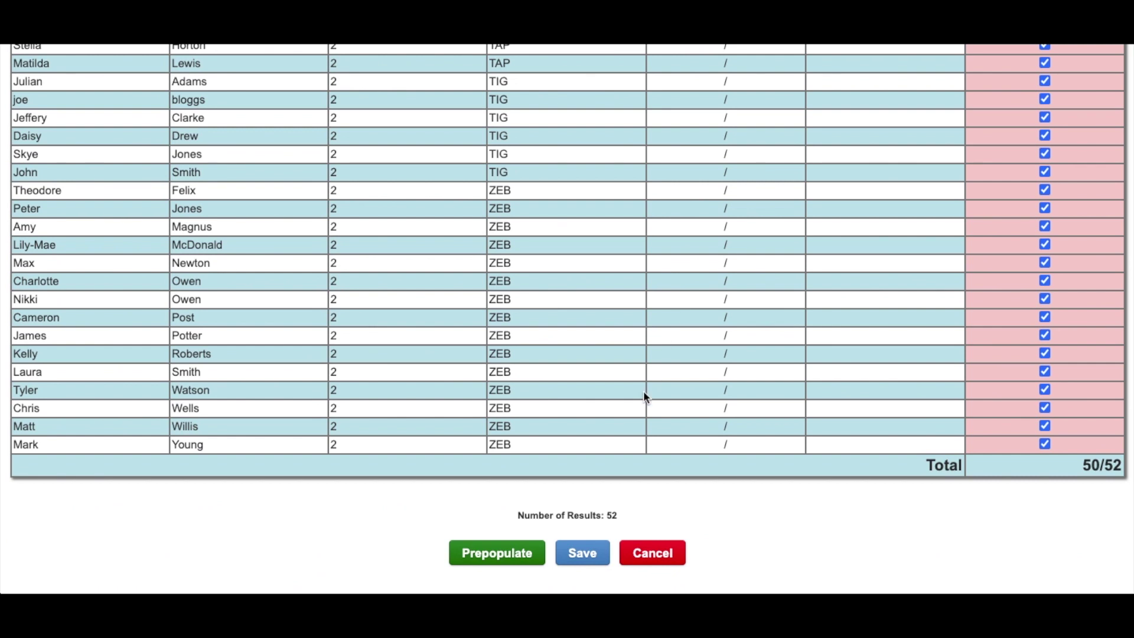
click(595, 552)
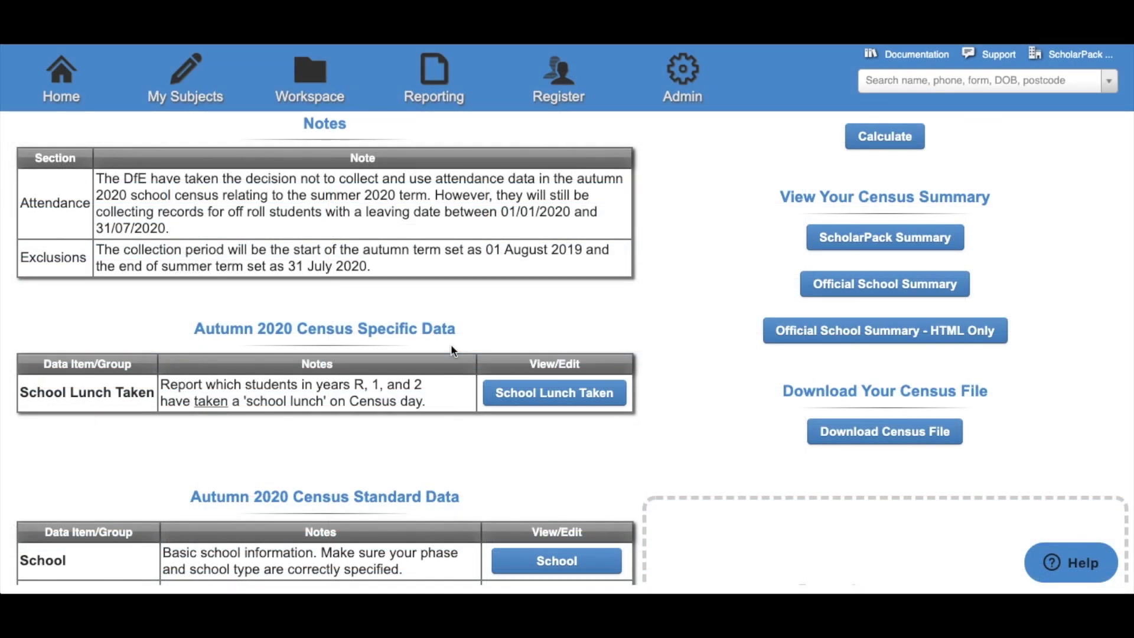
Step: Open the school details from the census standard data in edit mode and review them, including phase and school type
scroll(452, 350, down, 3)
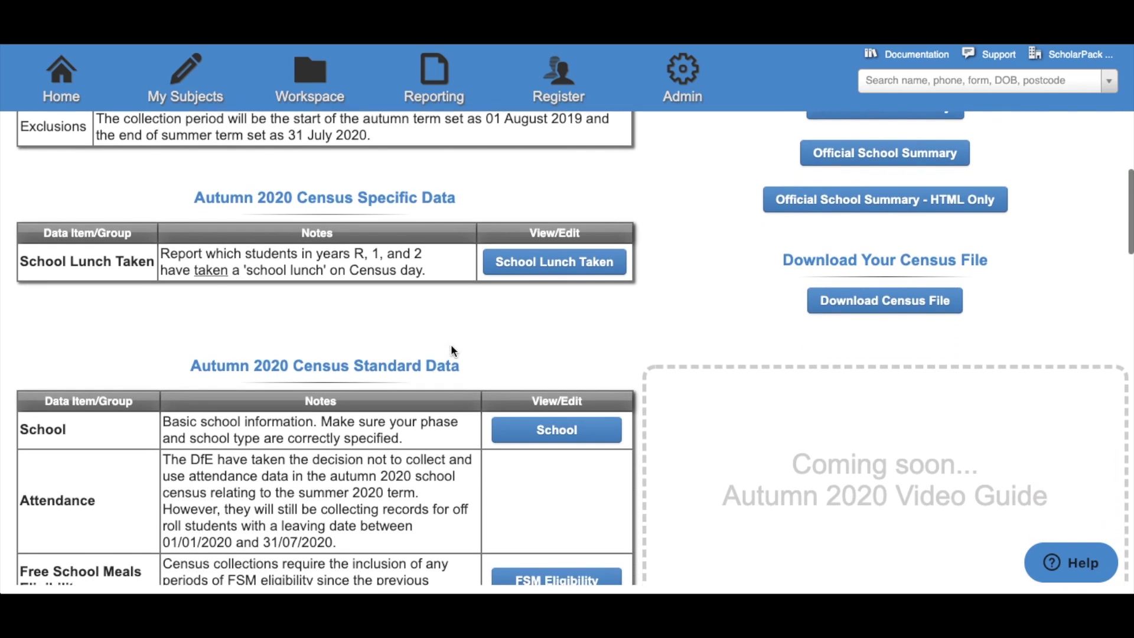
scroll(452, 350, down, 1)
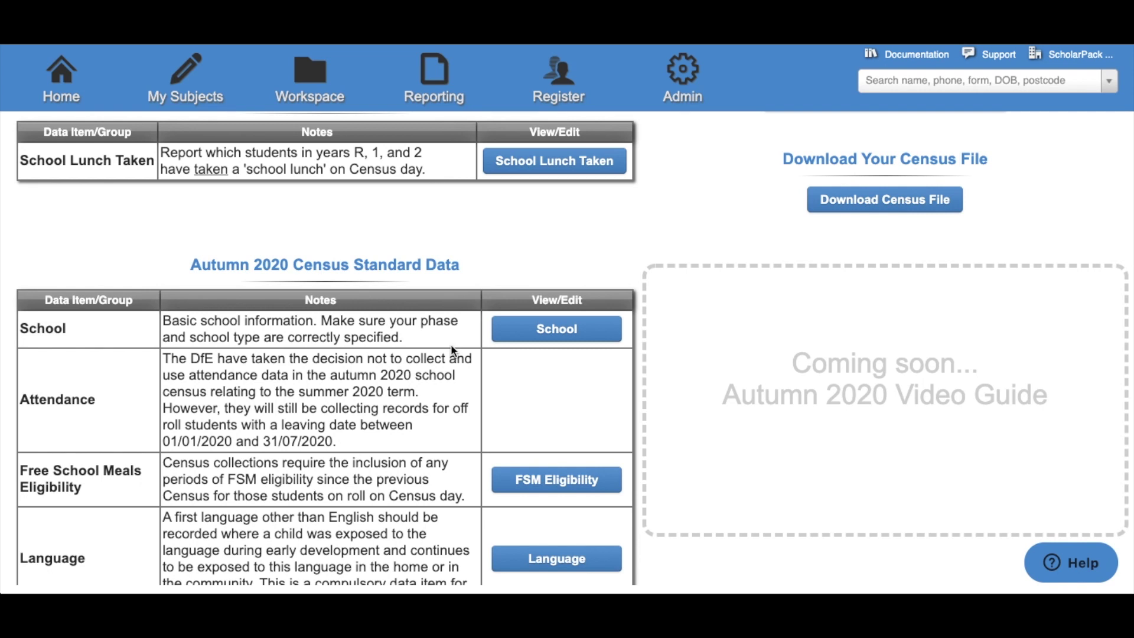
click(504, 340)
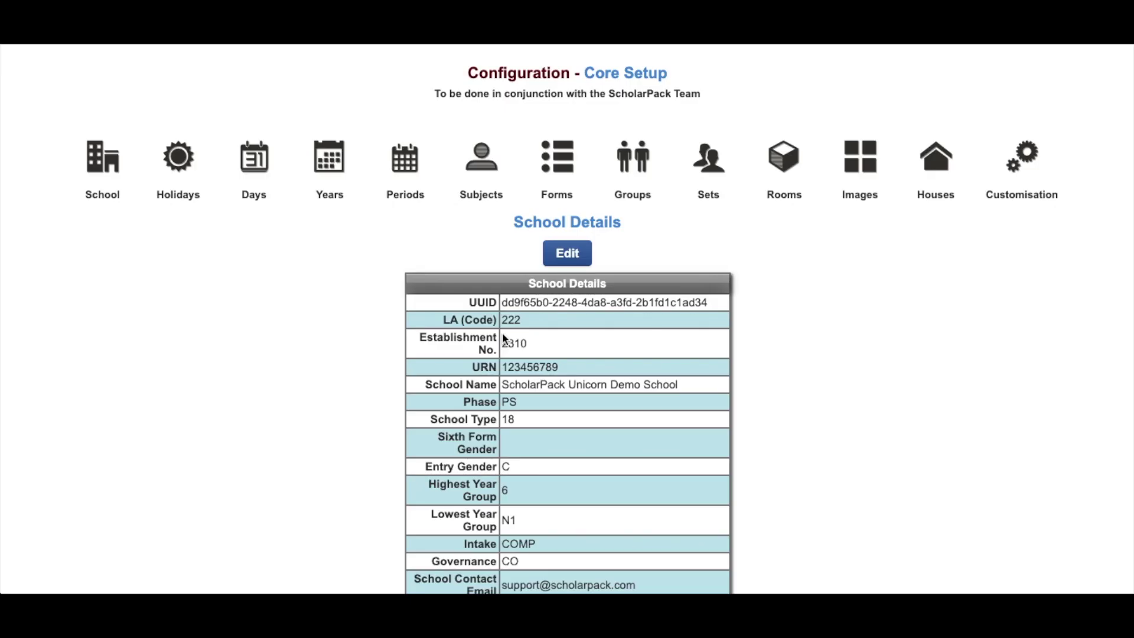
click(558, 259)
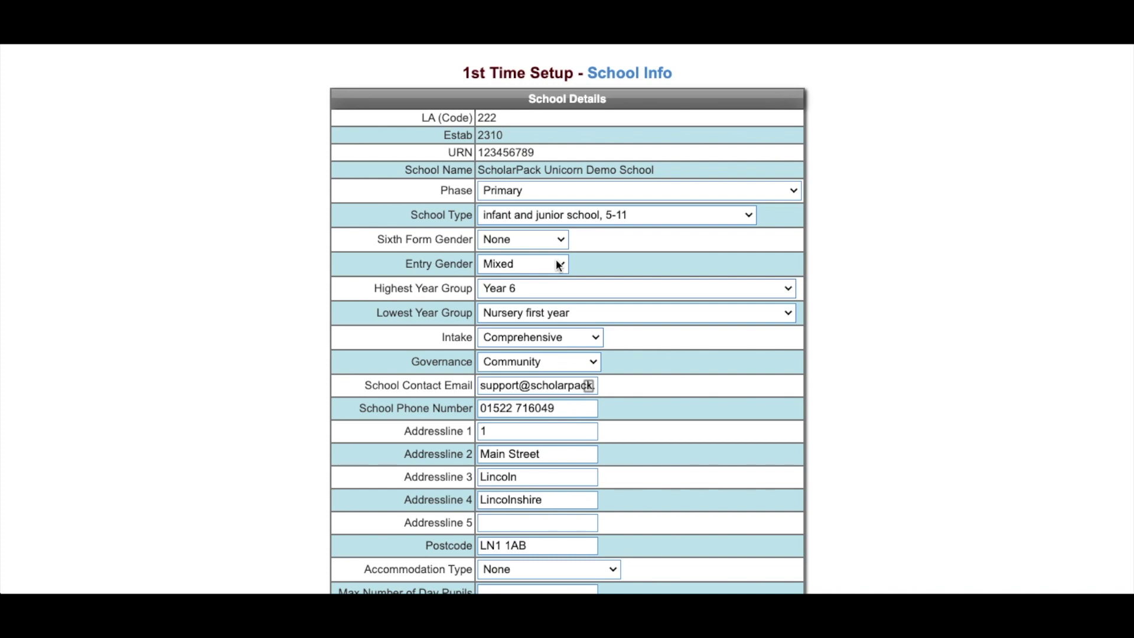
scroll(559, 265, down, 5)
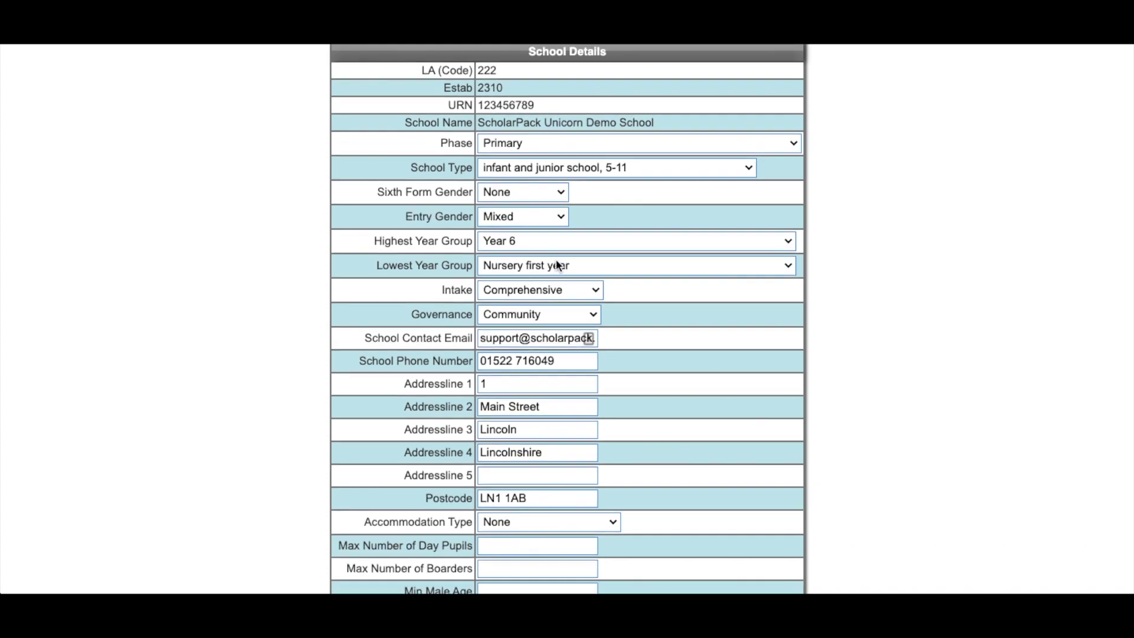
scroll(558, 265, down, 2)
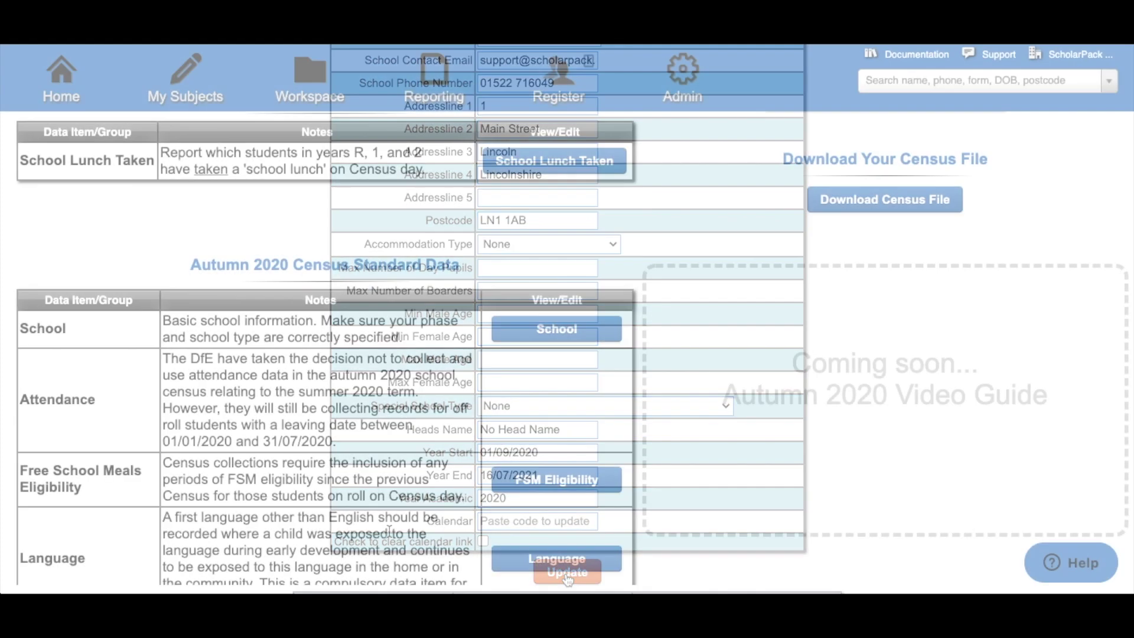
Step: List the FSM eligibility periods for all current students and forms, limited to students with current or previous FSM periods
scroll(389, 531, down, 3)
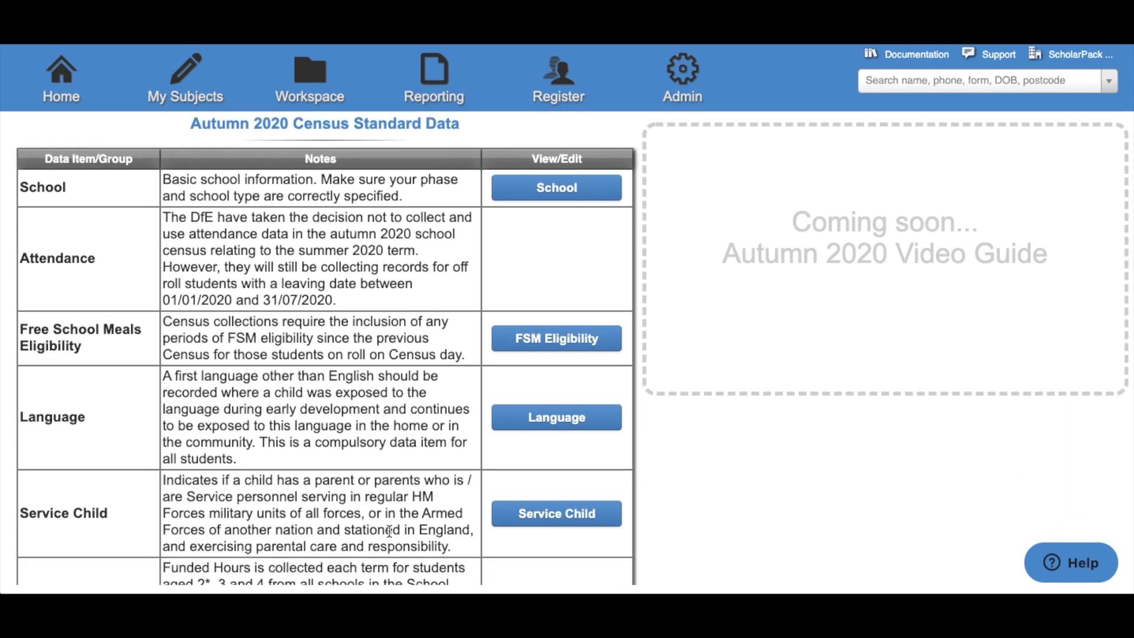
click(526, 348)
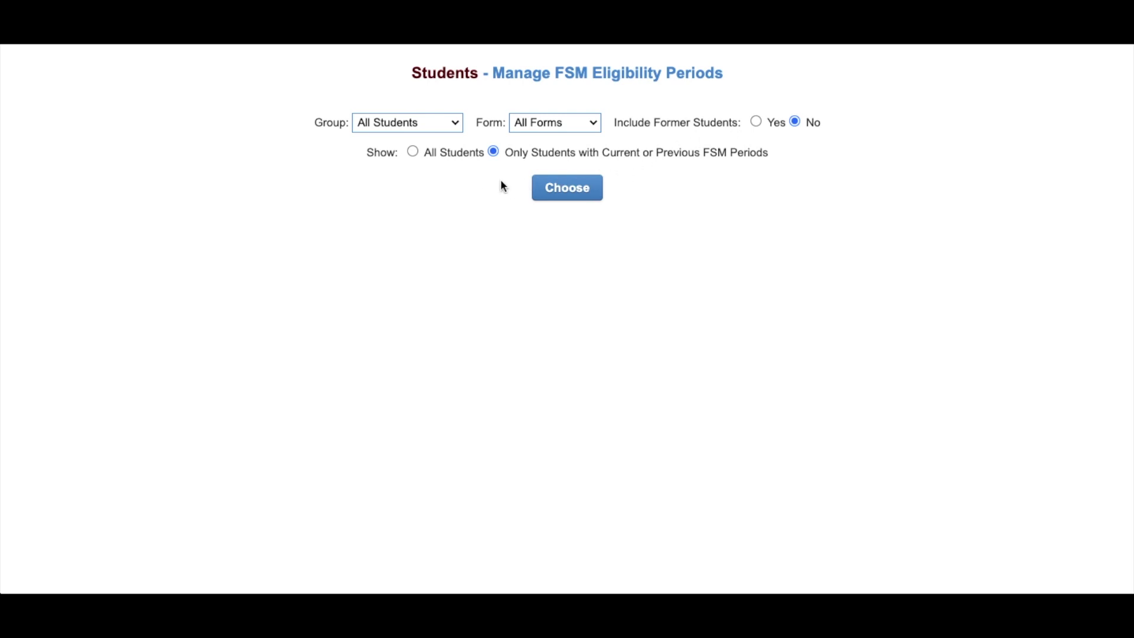
click(544, 193)
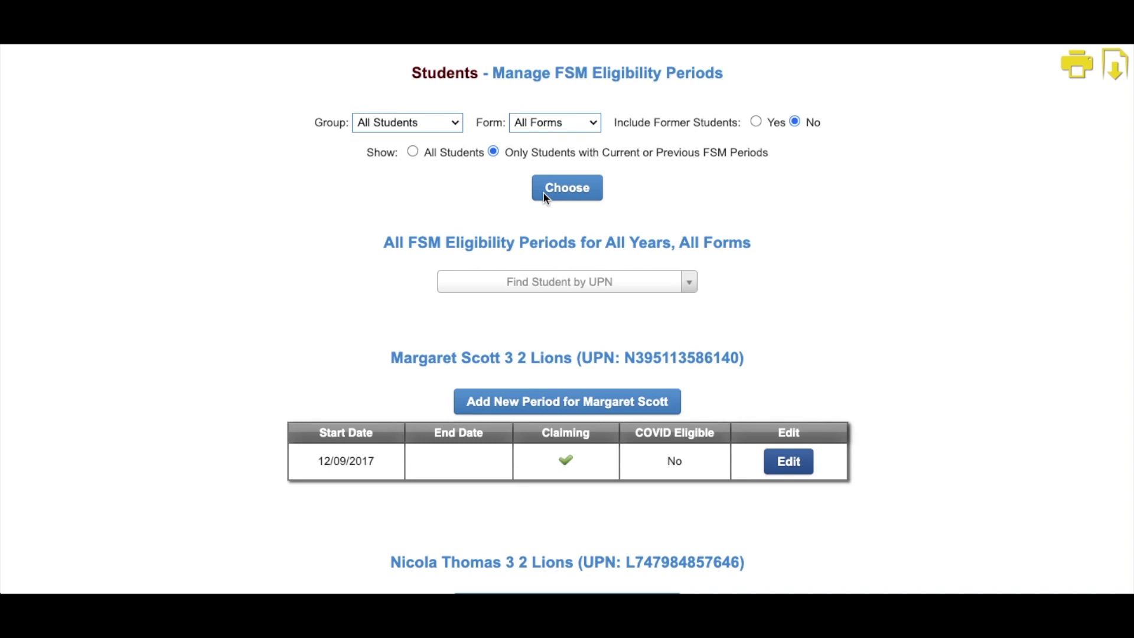
Step: View the choices for finding a student by UPN, then open the first listed student's FSM eligibility period for editing
click(527, 282)
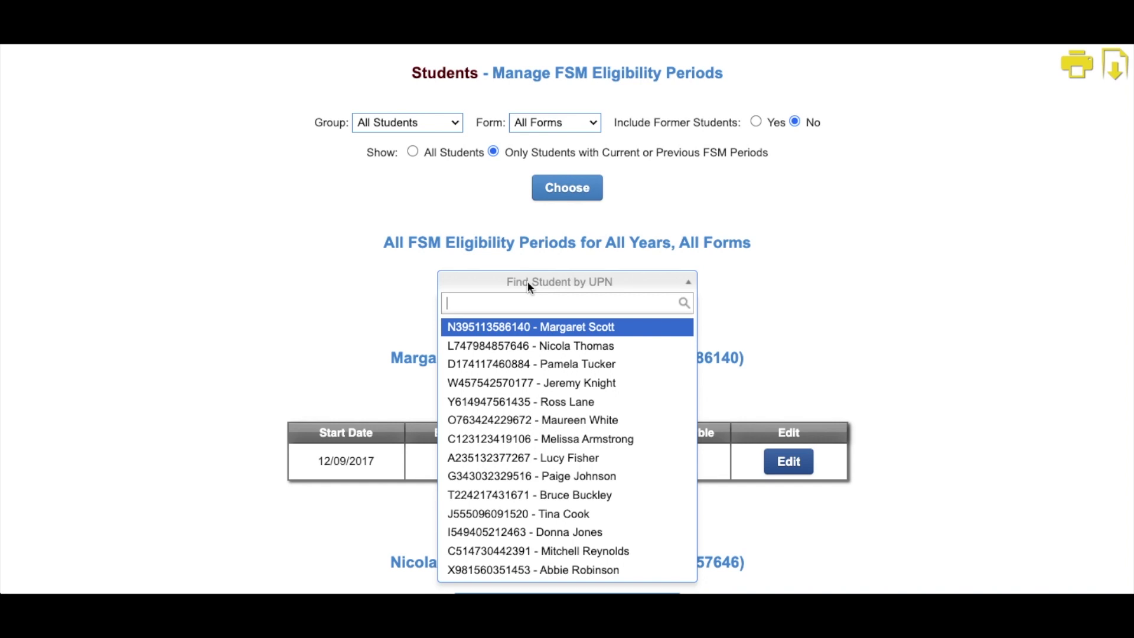
click(527, 283)
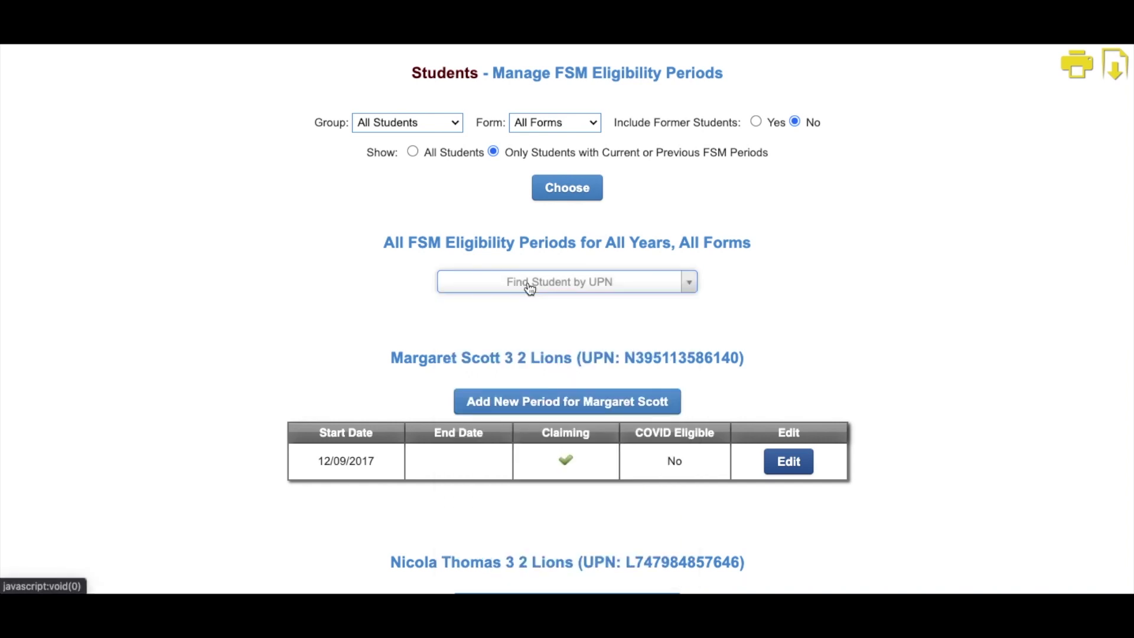
scroll(529, 287, down, 3)
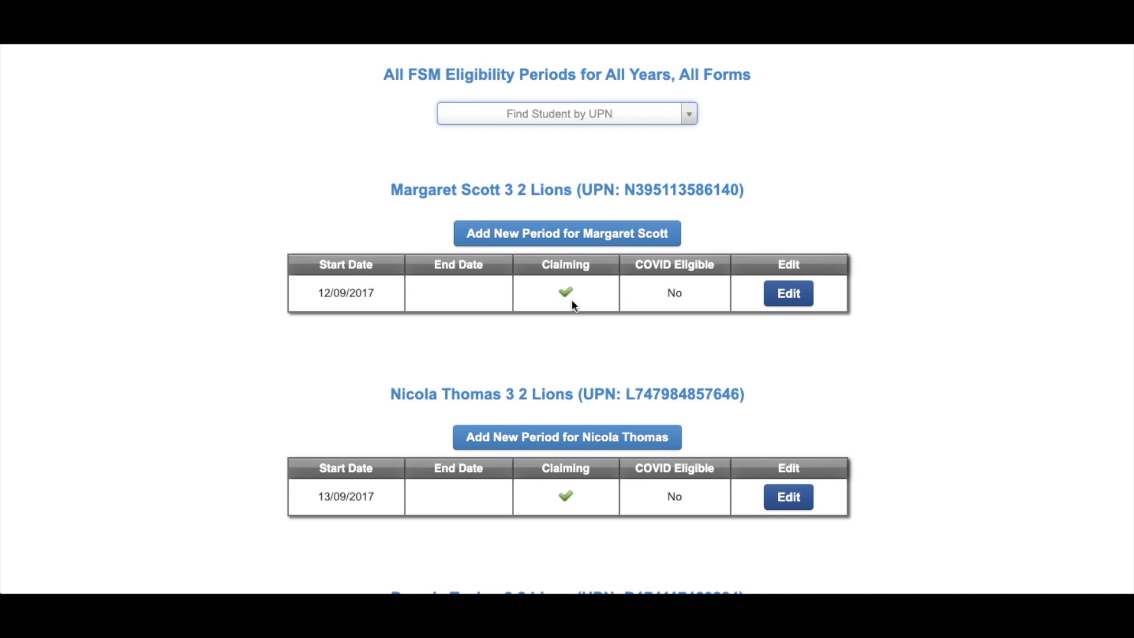
click(788, 301)
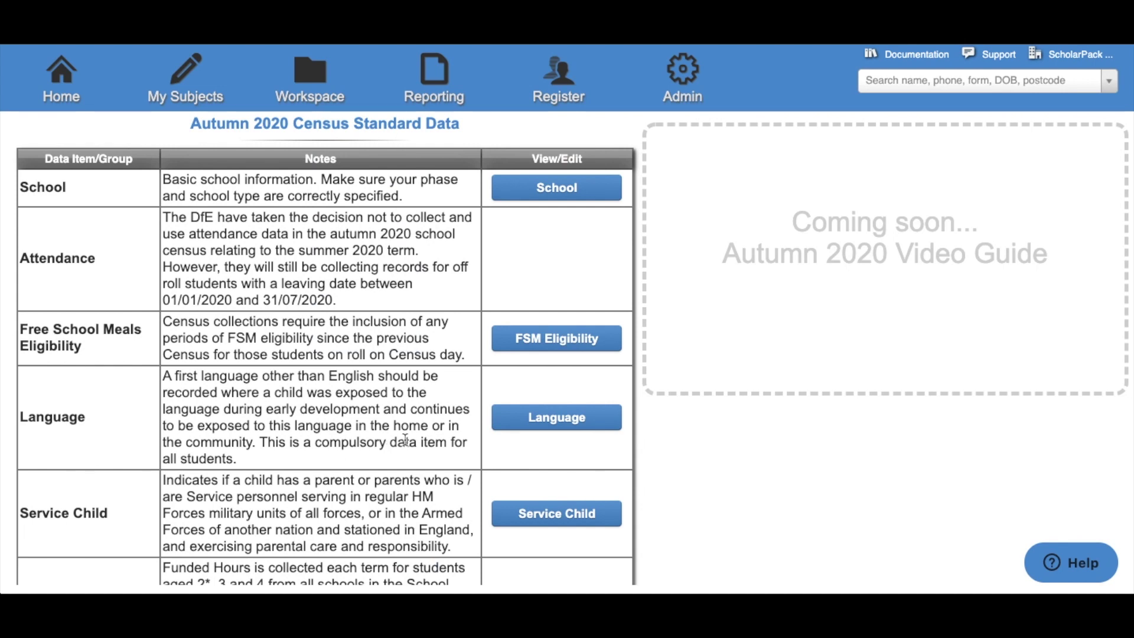
Step: From the census Language item, set First Language to English for the first three listed students and confirm the update
click(503, 421)
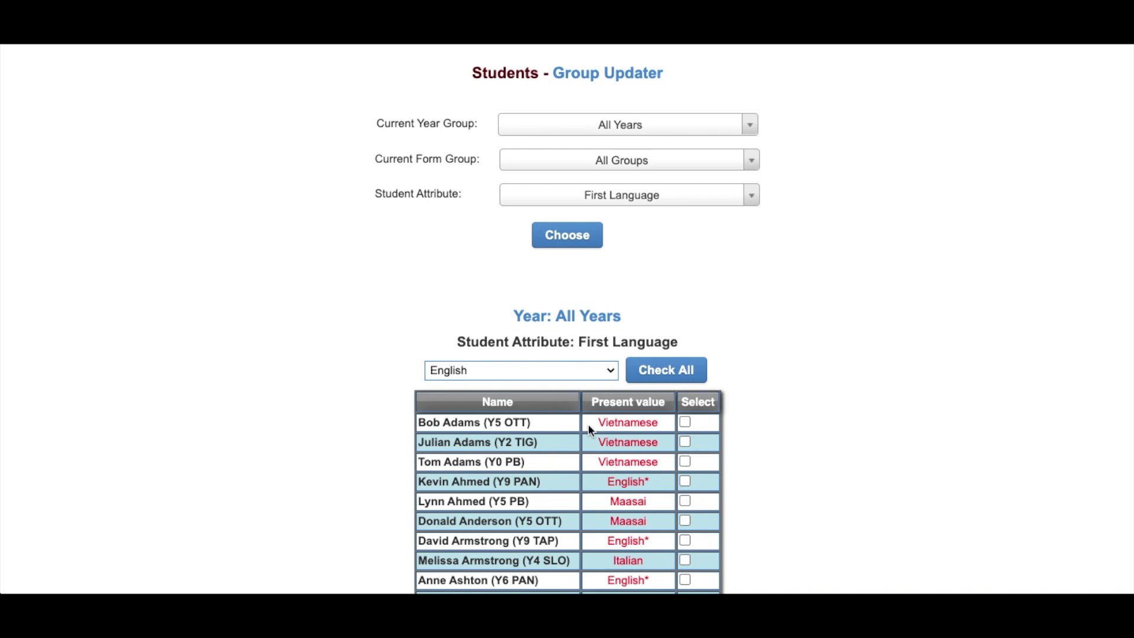
click(558, 378)
click(556, 373)
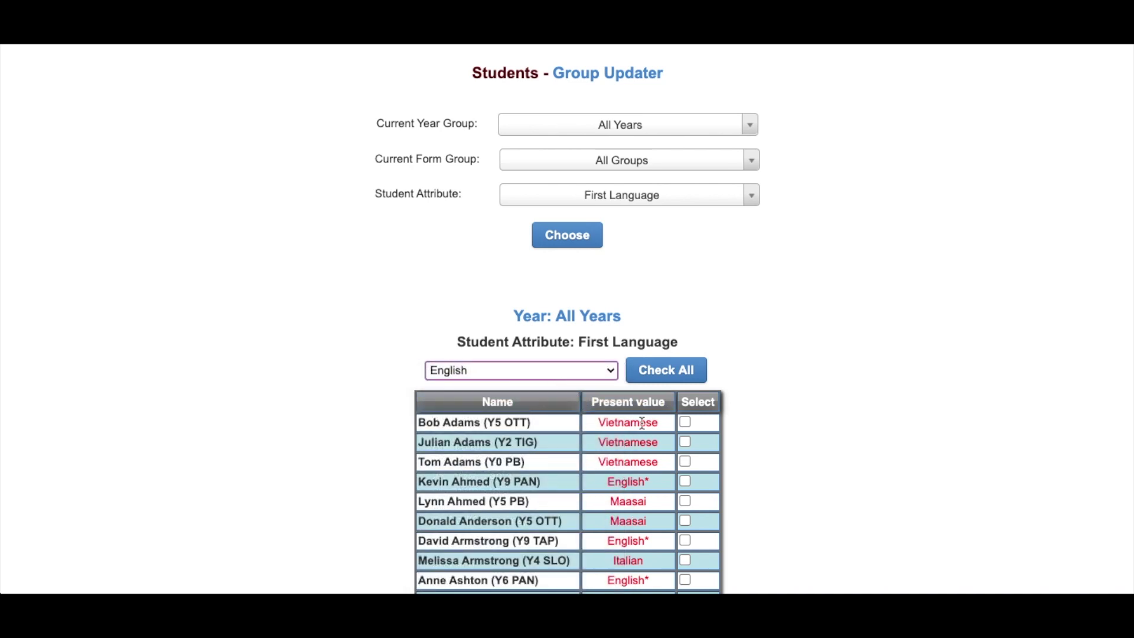
click(686, 423)
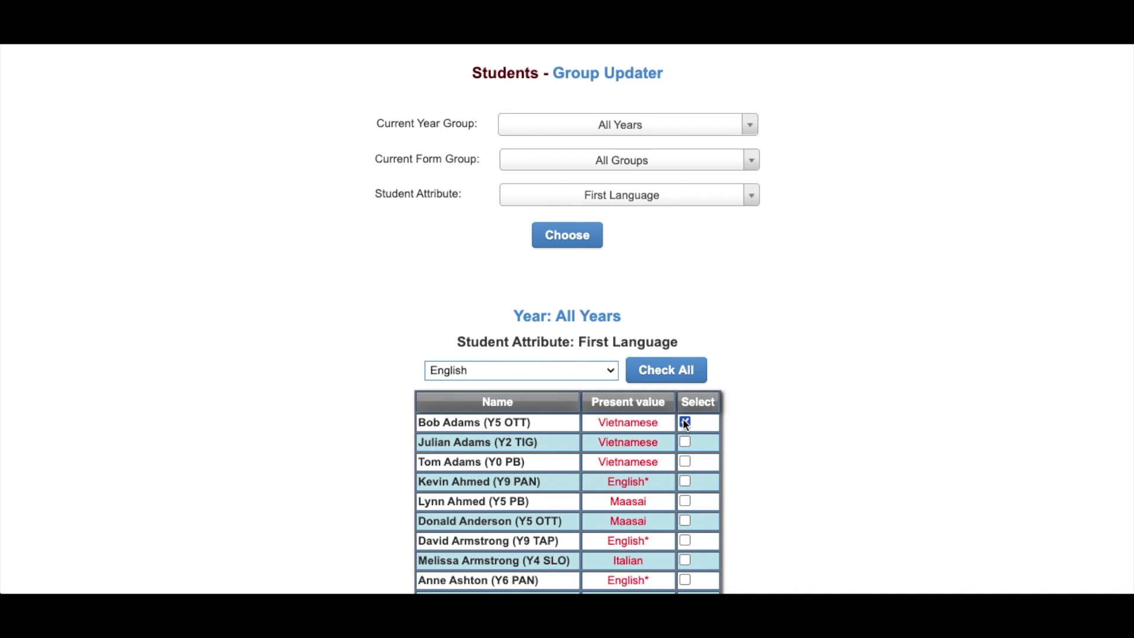
click(685, 462)
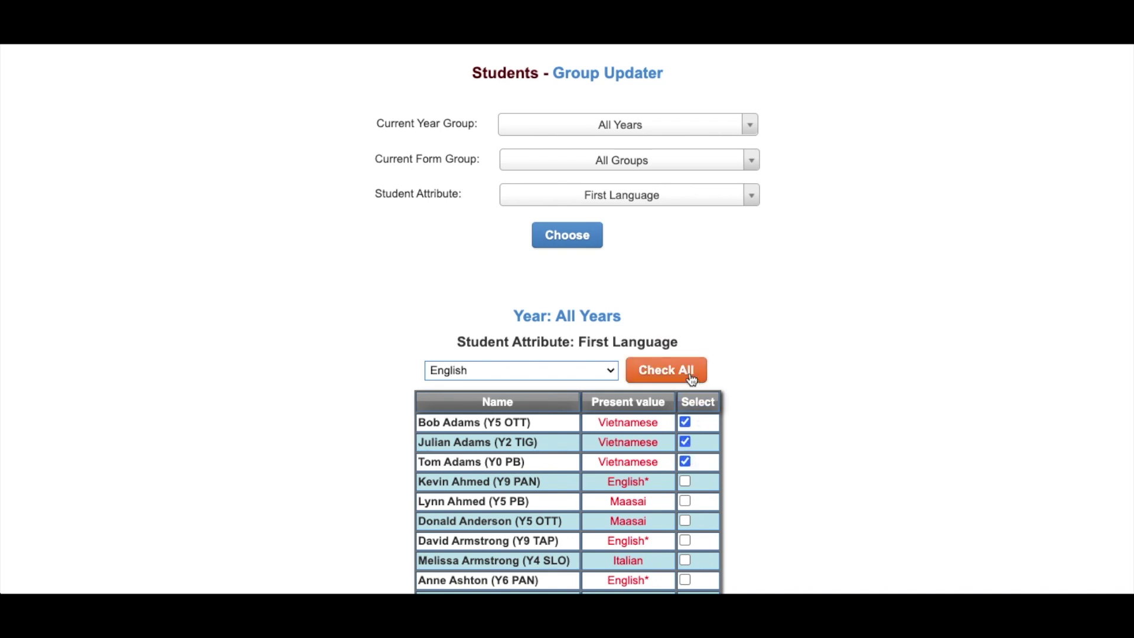
scroll(627, 452, down, 20)
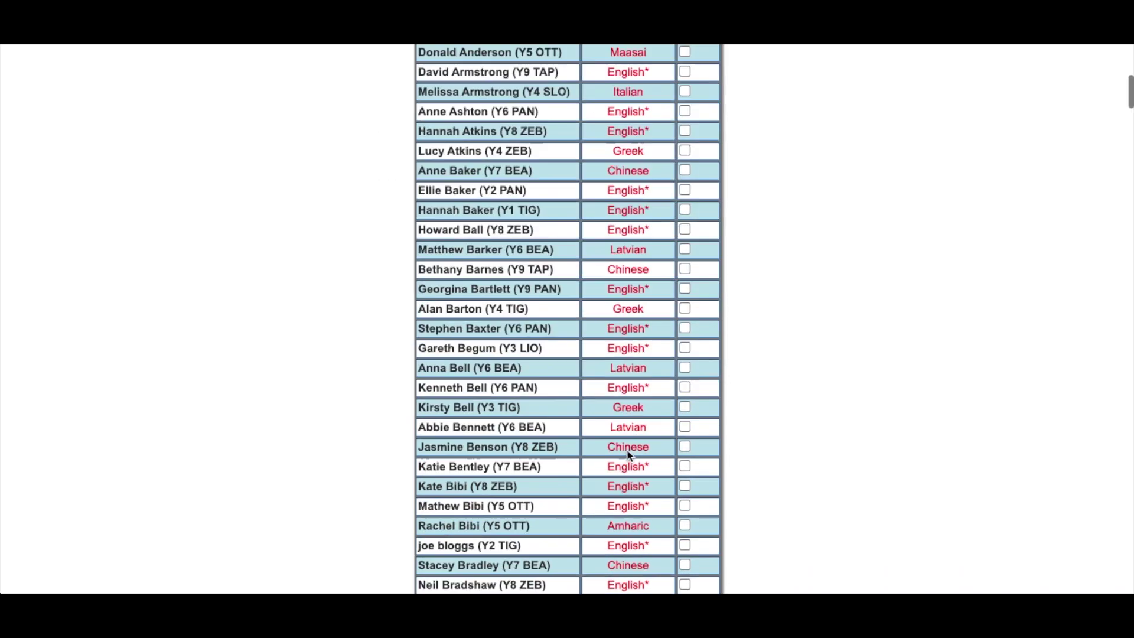
scroll(627, 453, down, 20)
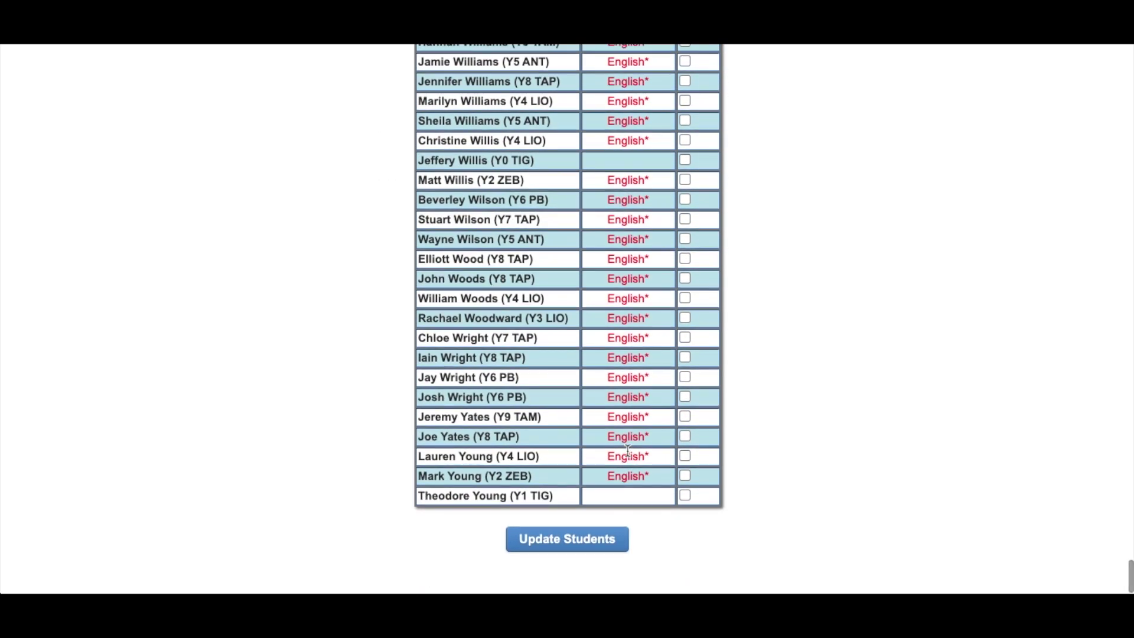
click(572, 540)
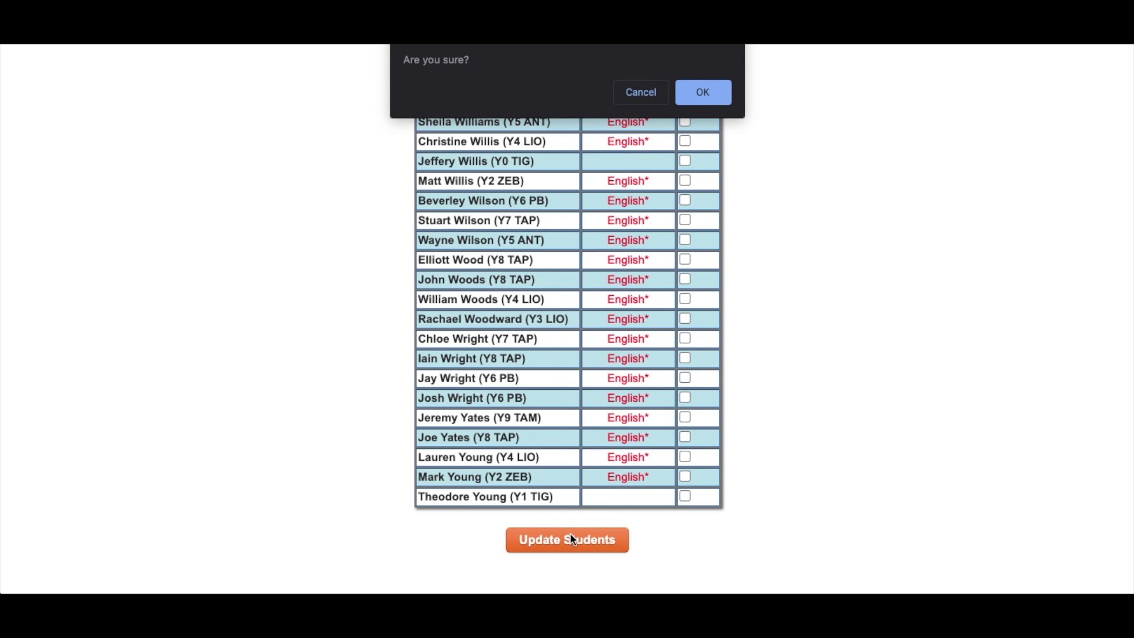
click(705, 96)
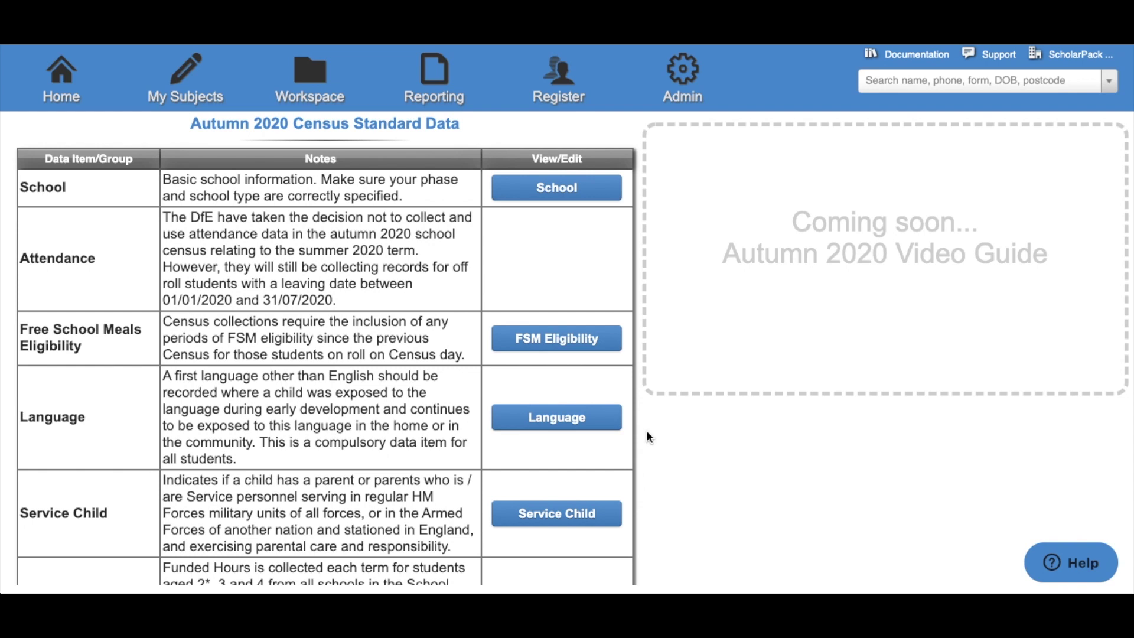
Step: From the census Service Child item, set the first listed student's value to N (No) and confirm the update
scroll(647, 435, down, 3)
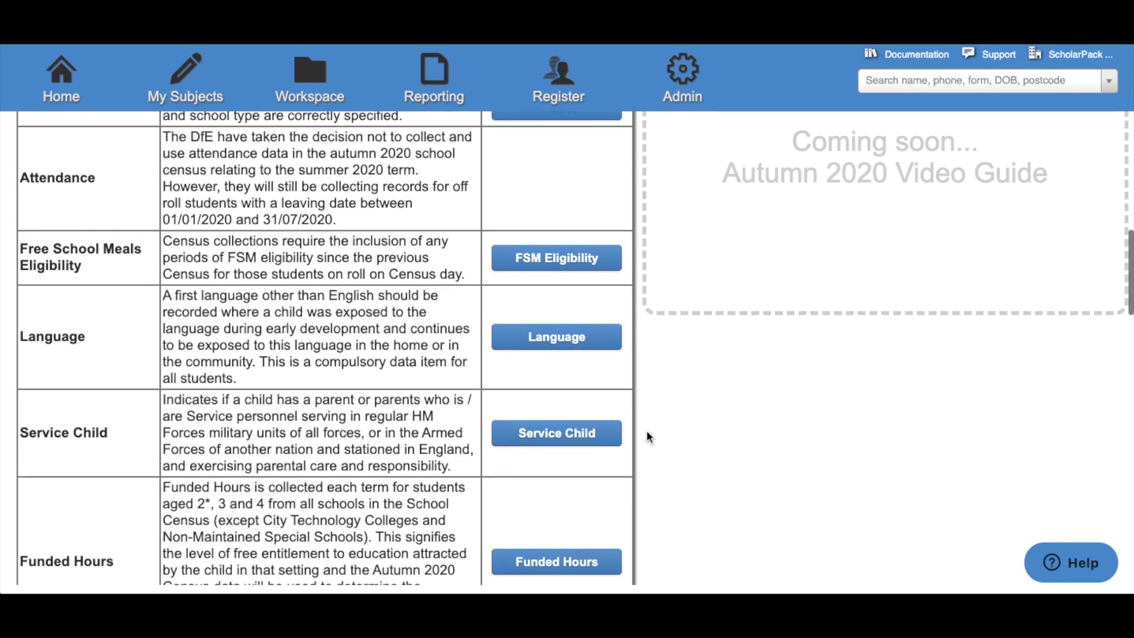
click(611, 436)
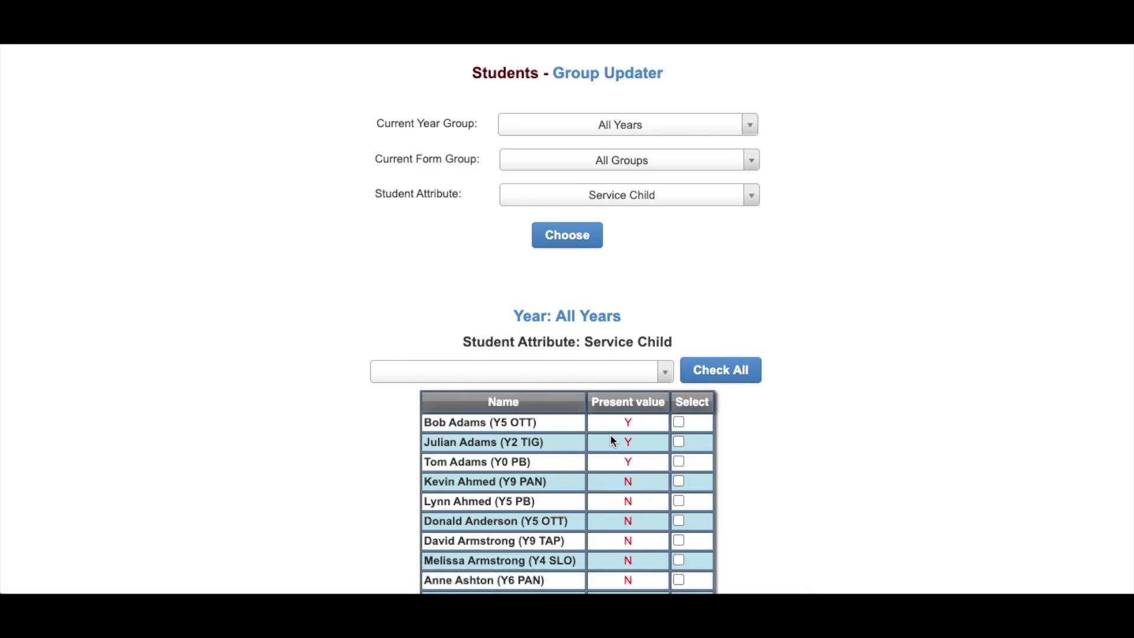
click(629, 381)
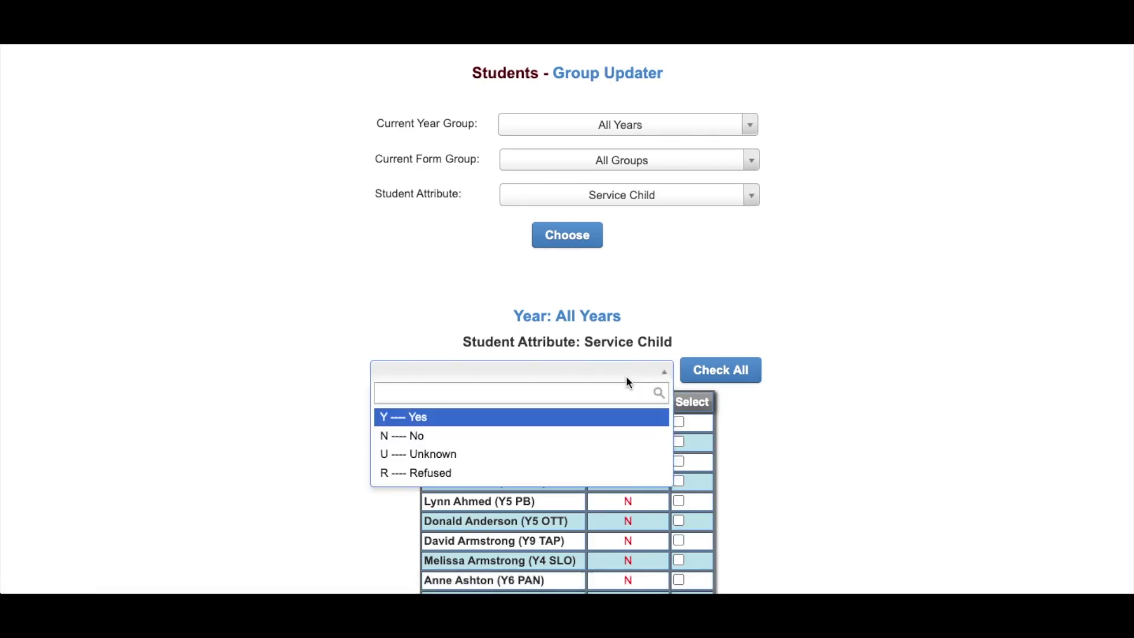
click(615, 438)
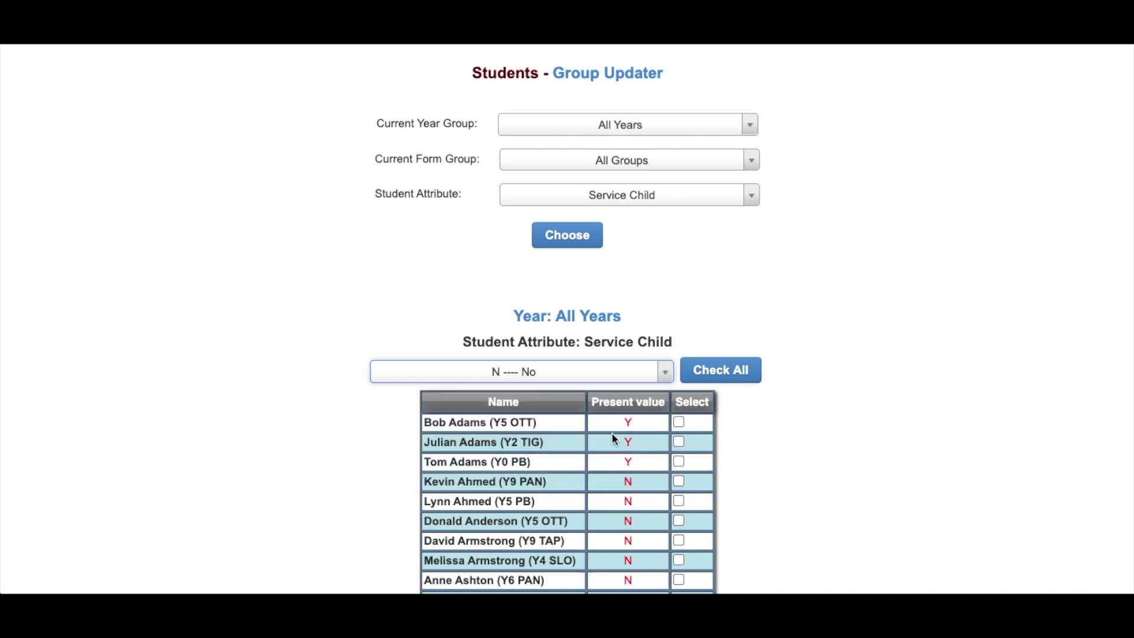
click(679, 423)
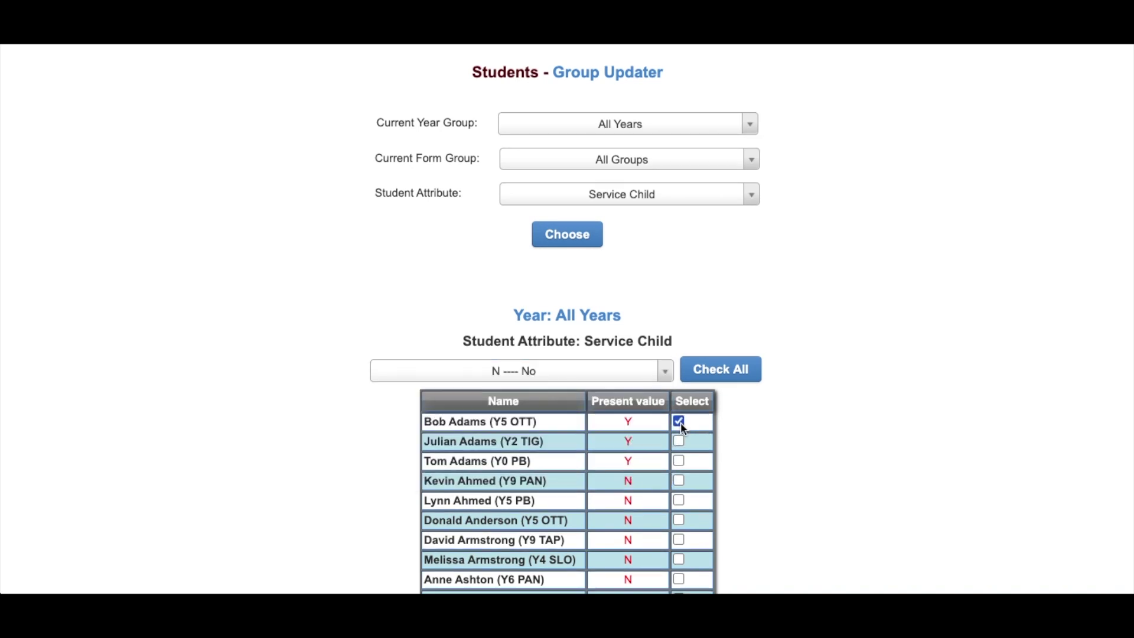
scroll(680, 423, down, 20)
scroll(680, 423, down, 20)
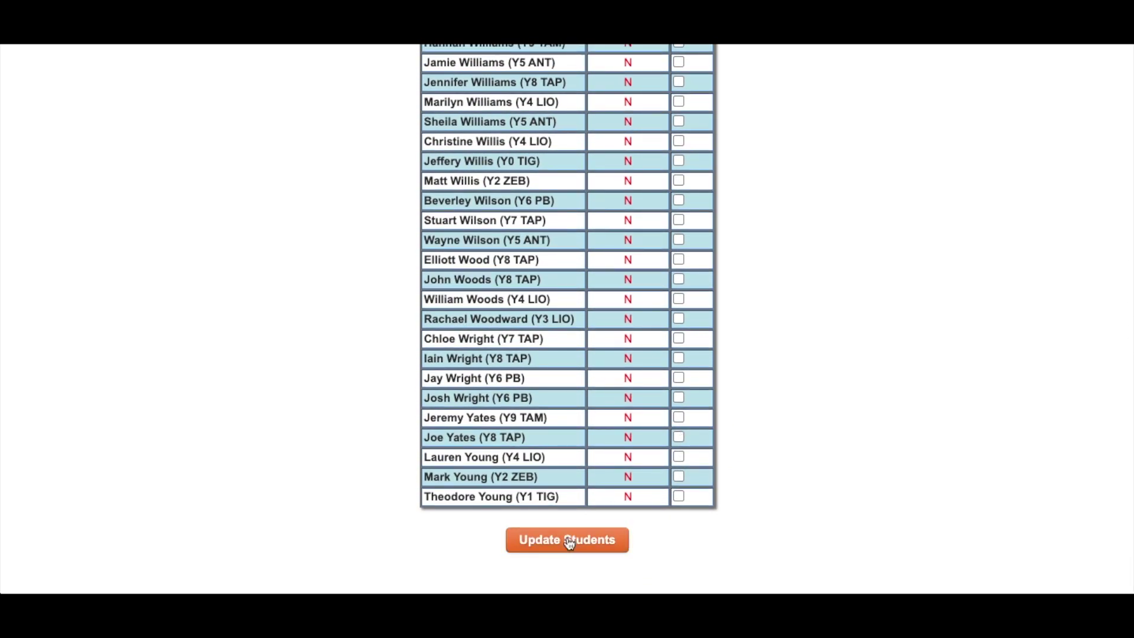
click(571, 539)
click(702, 95)
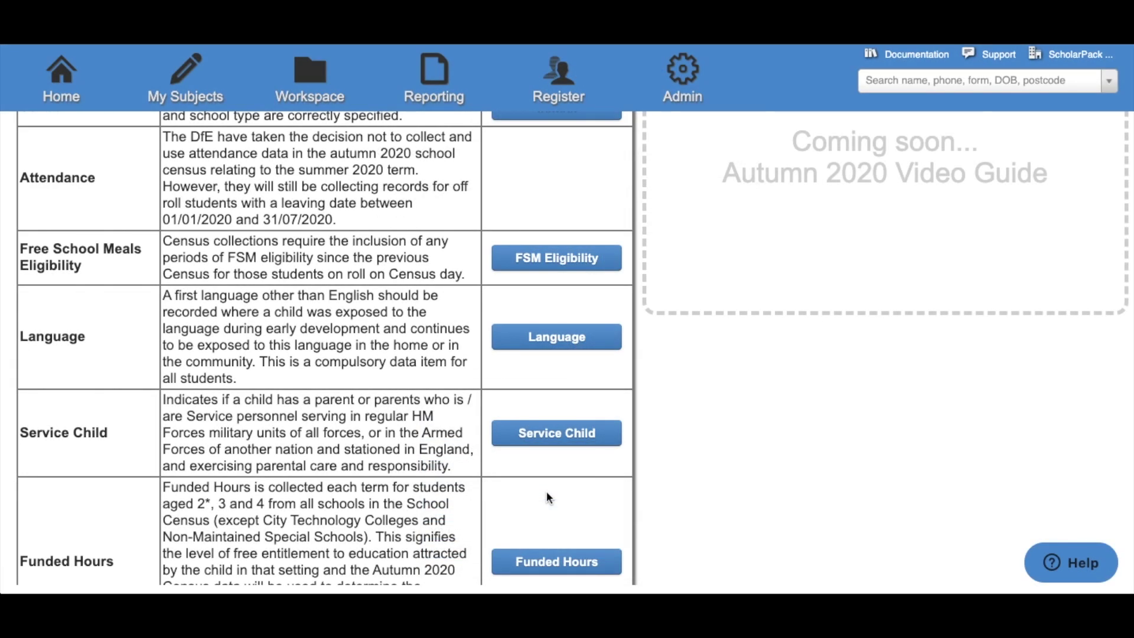
Step: Open the census Funded Hours item for all years and fill every student's value with 0
scroll(548, 497, down, 3)
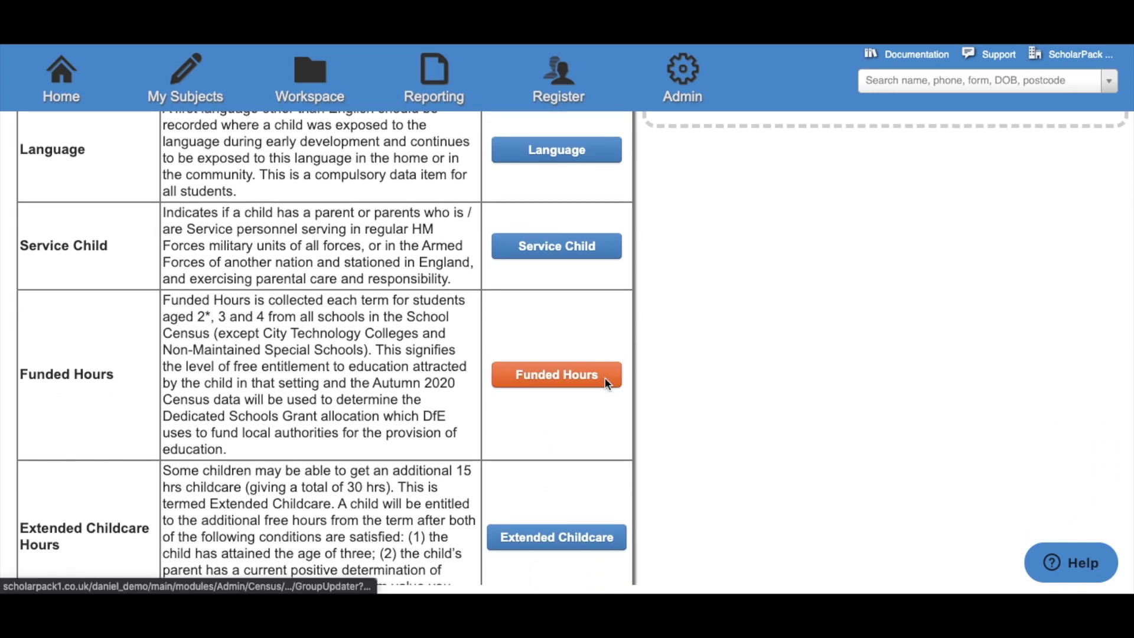
click(557, 375)
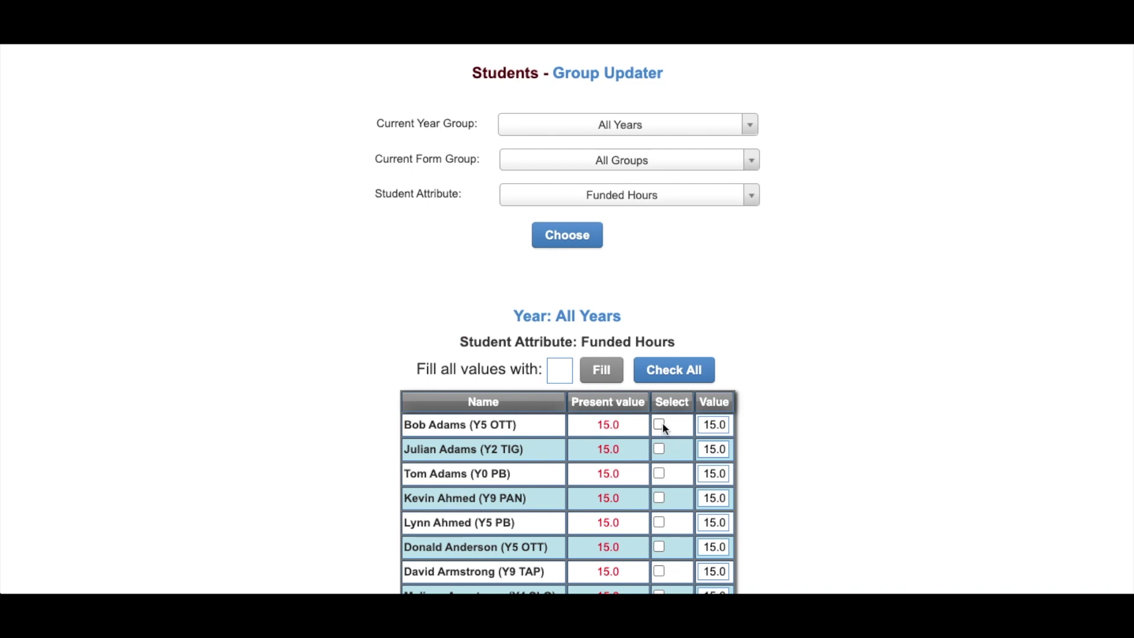
click(559, 371)
text(0)
click(598, 376)
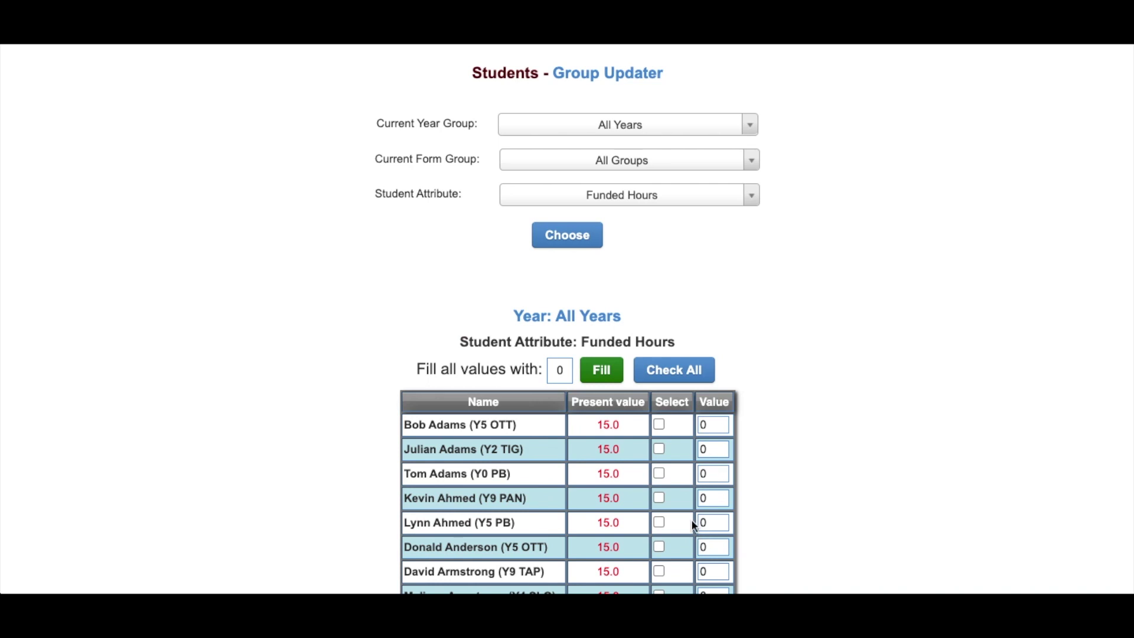
Step: Select the first and third listed students and confirm the update of their funded hours
click(659, 424)
click(660, 473)
scroll(658, 470, down, 20)
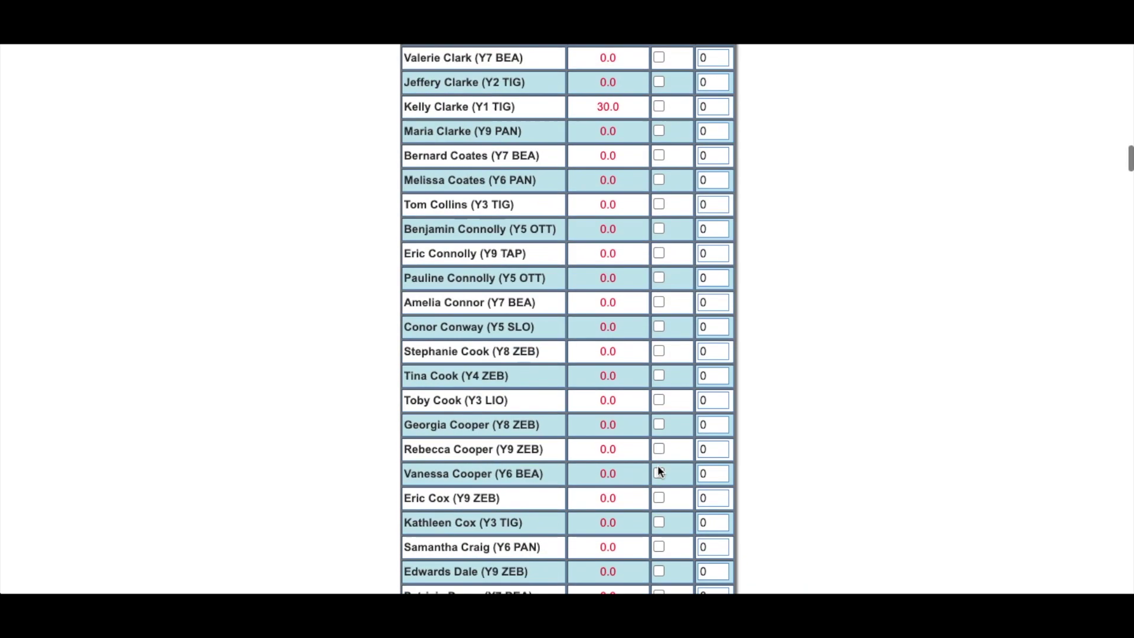
scroll(659, 469, down, 20)
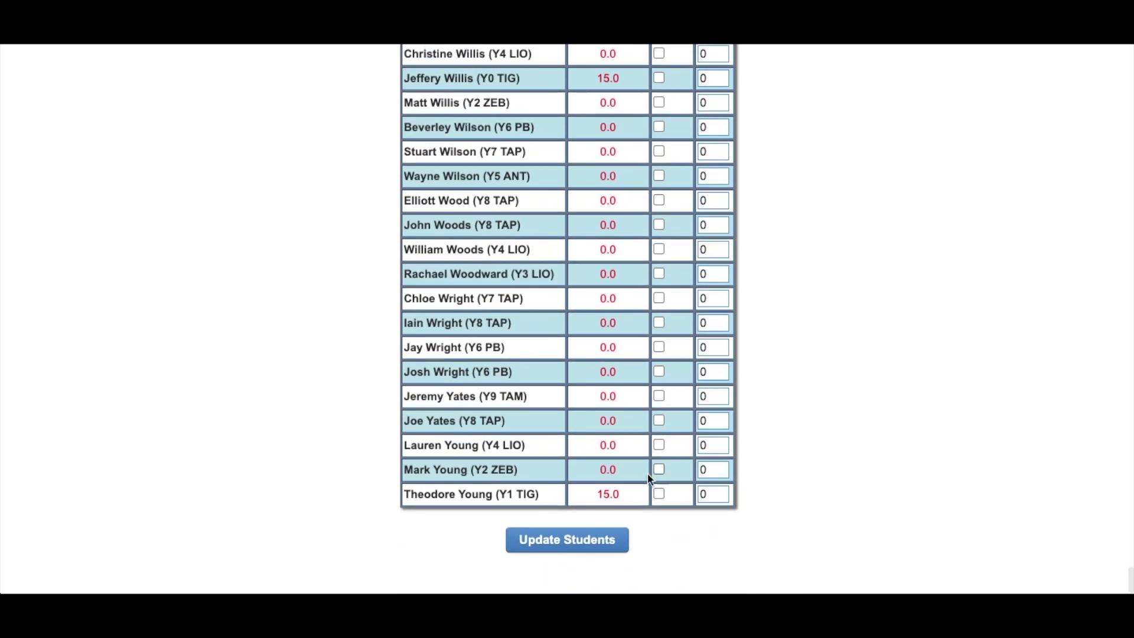
click(592, 541)
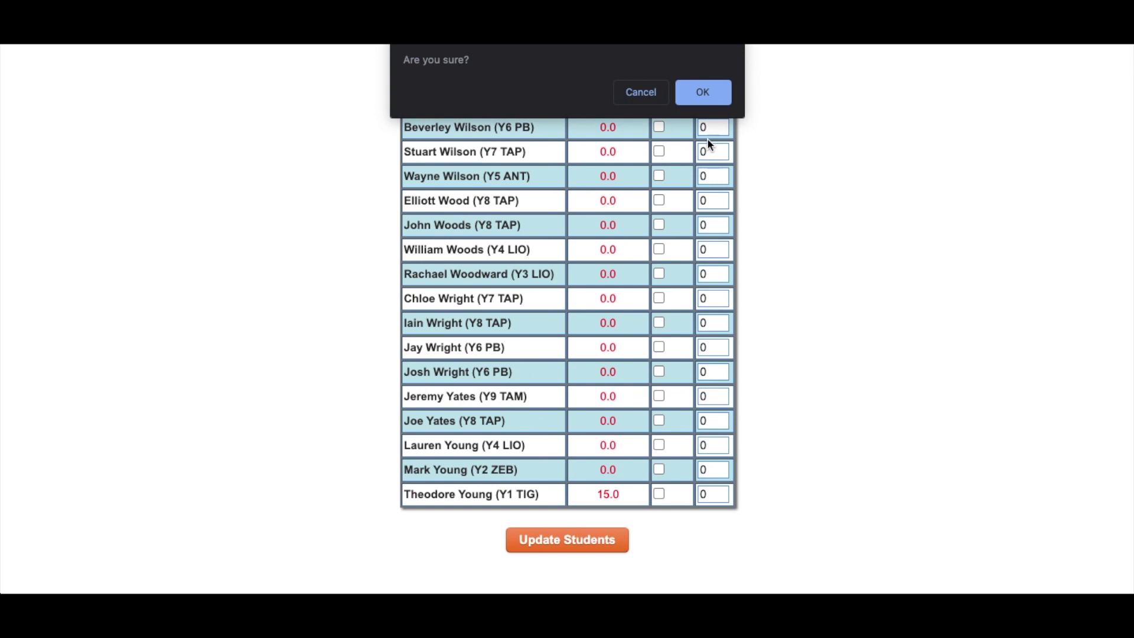
click(707, 97)
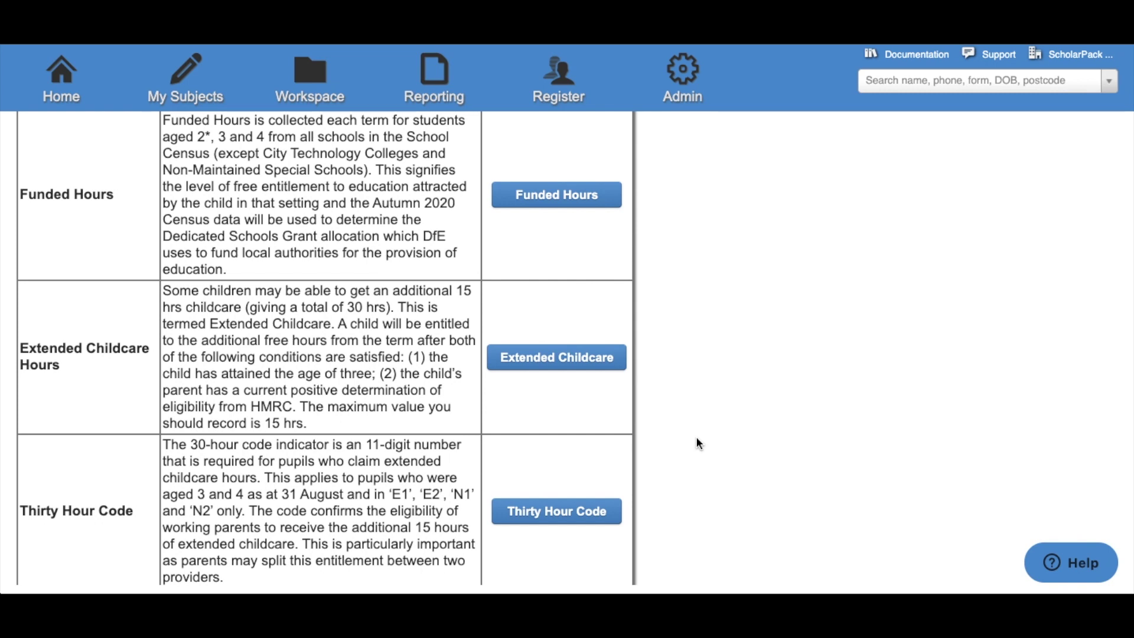
Step: From the census Top Up Funding item, set the first listed student's top-up funding to False and confirm the update
scroll(566, 384, down, 3)
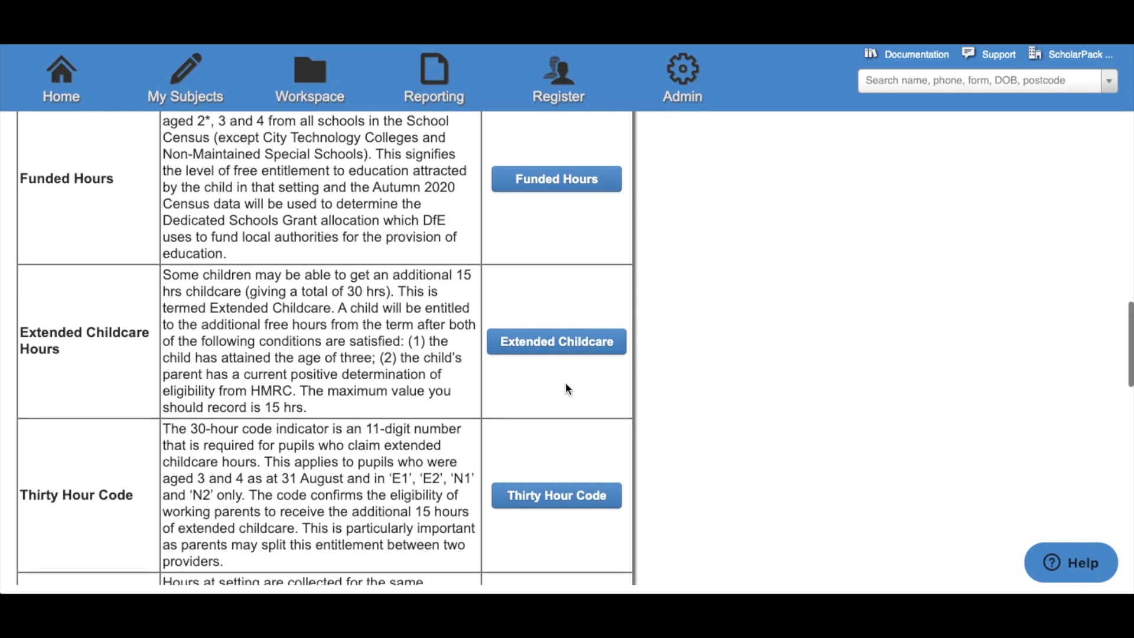
click(565, 382)
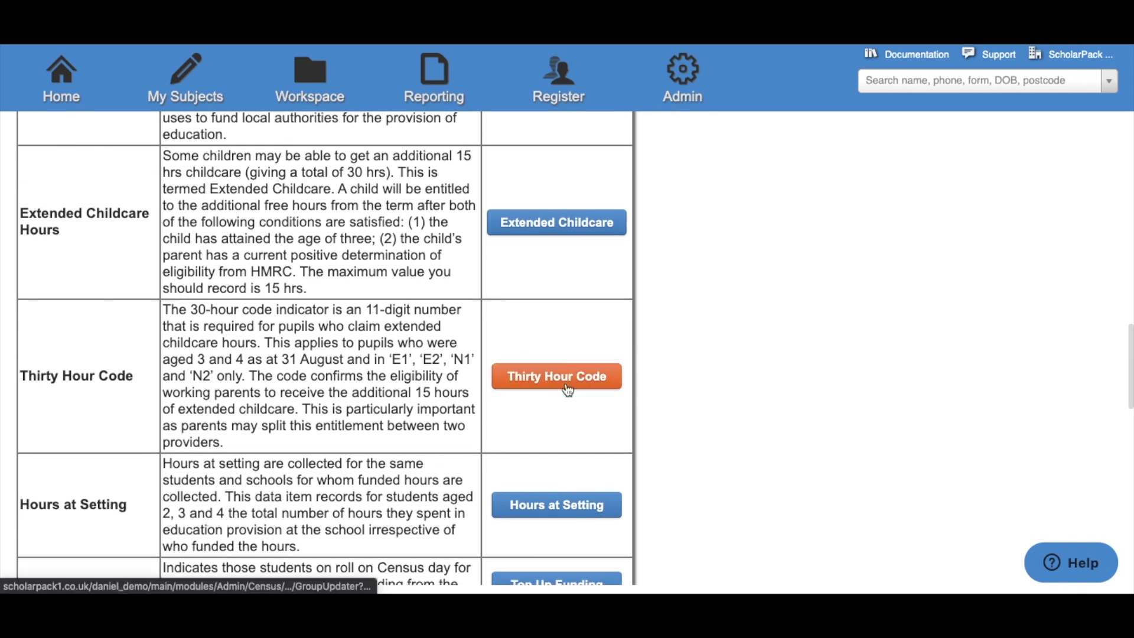
scroll(566, 385, down, 3)
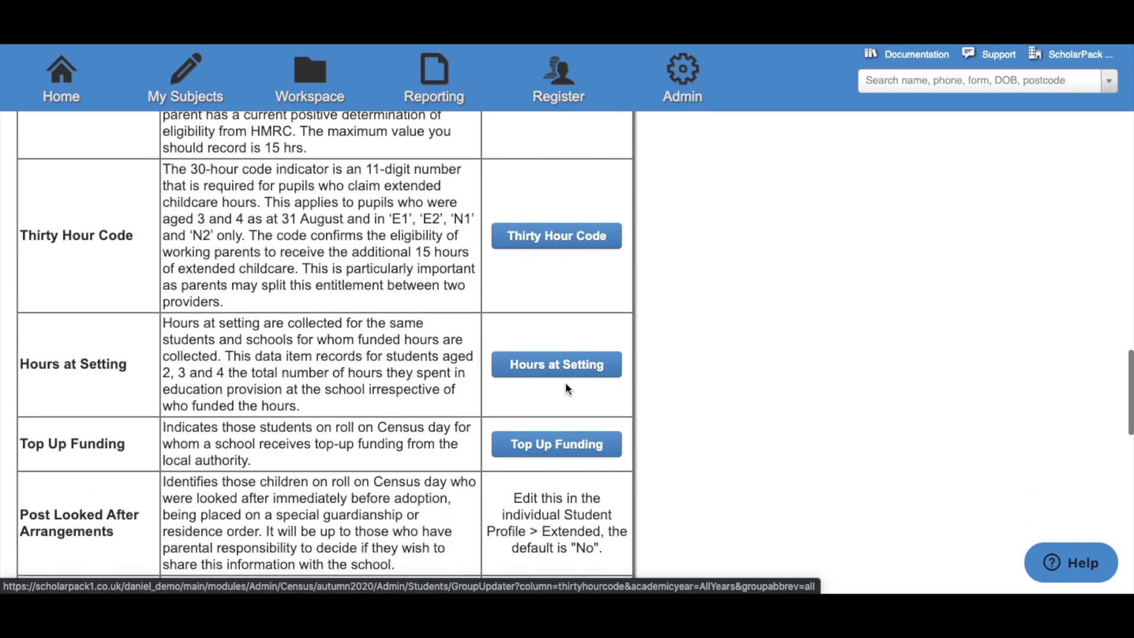
scroll(565, 389, down, 2)
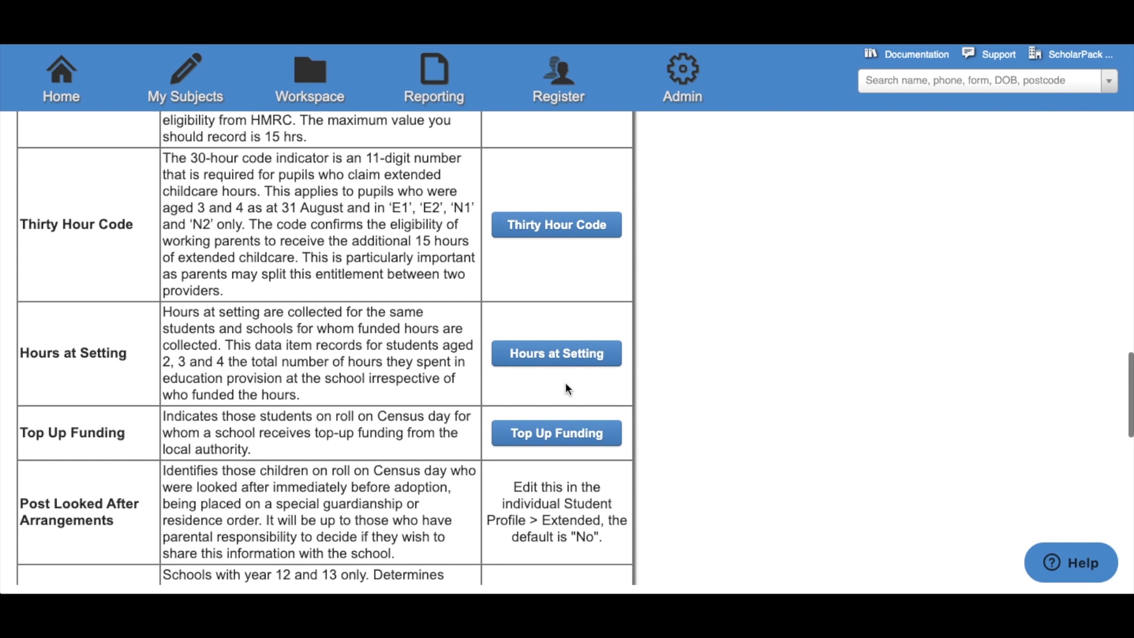
click(562, 378)
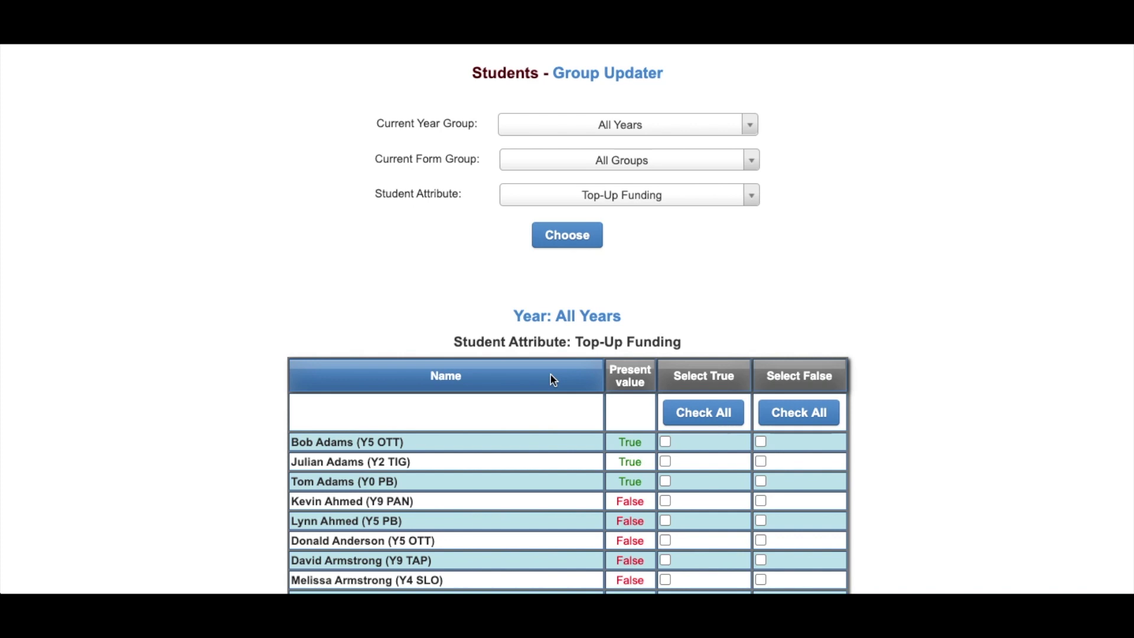
click(757, 442)
scroll(756, 441, down, 20)
scroll(756, 442, down, 20)
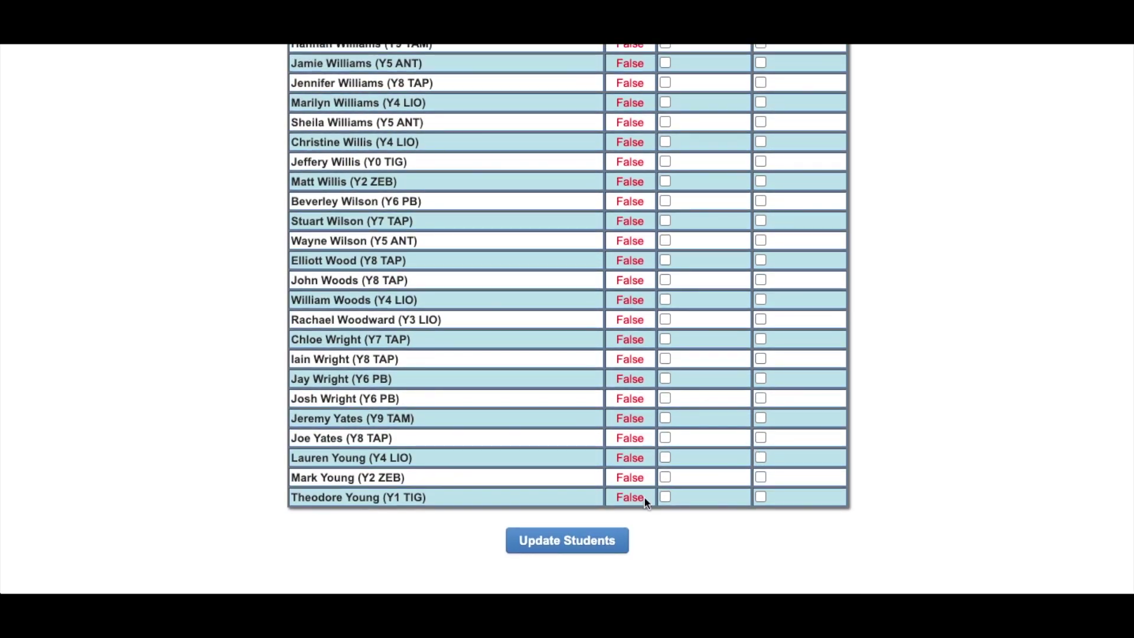
click(588, 540)
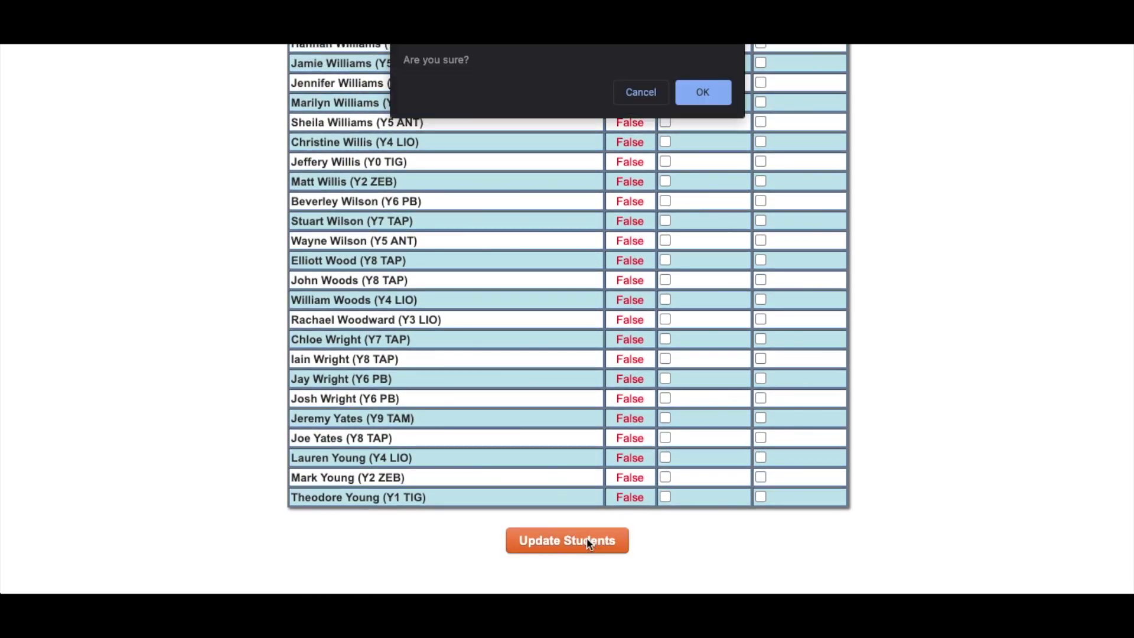
click(702, 95)
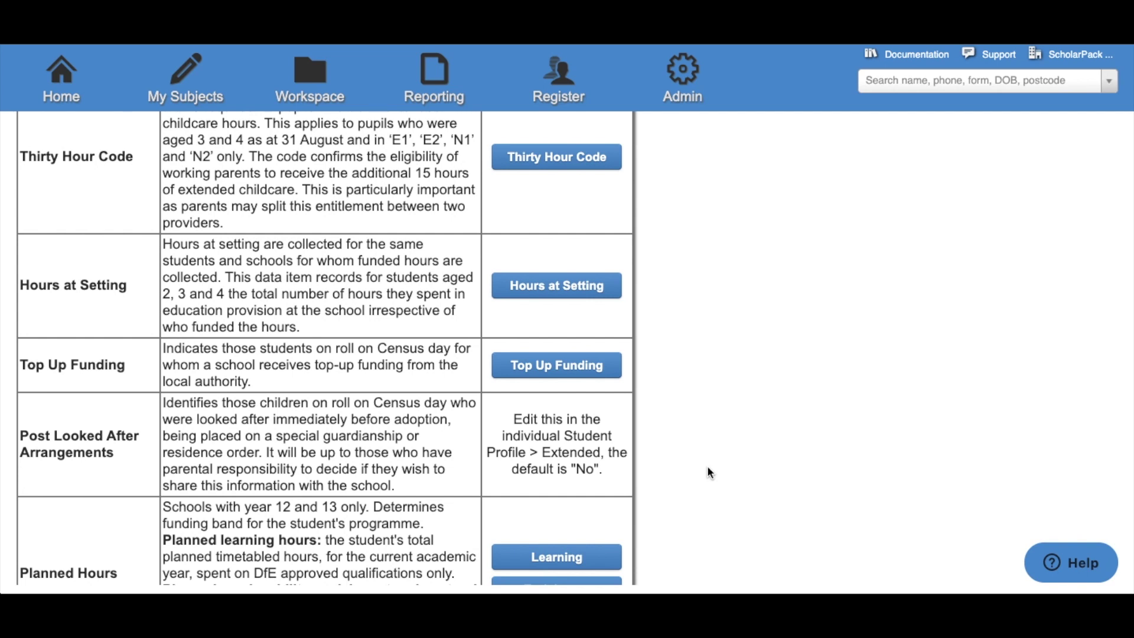
Step: Open the first listed student's Extended profile and view the choices for post looked after arrangements under Support information
click(916, 91)
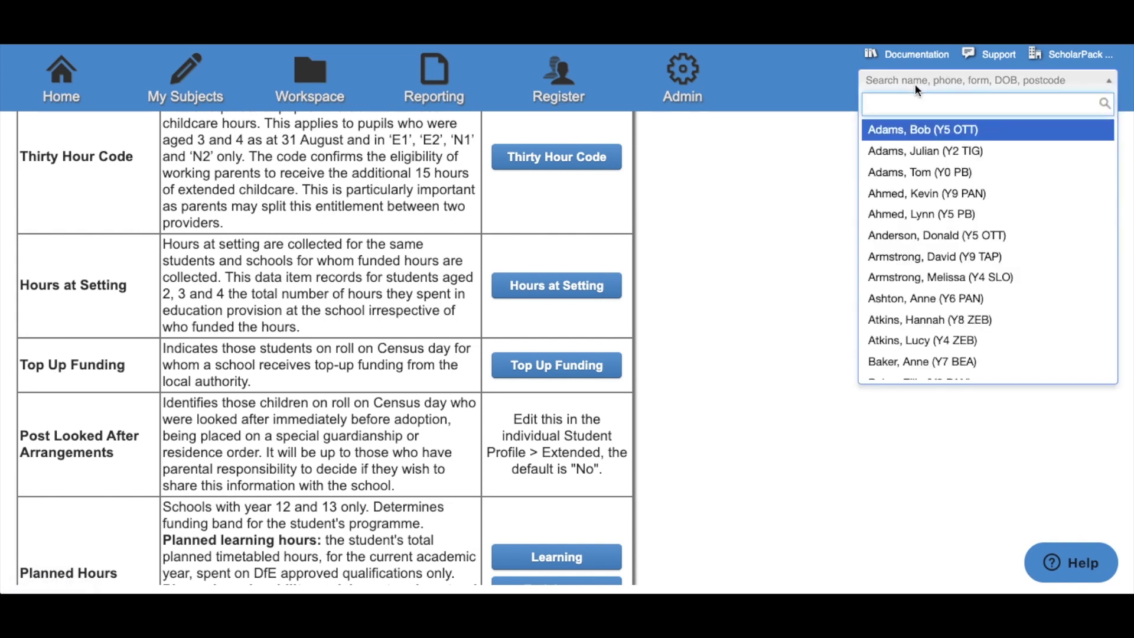
click(915, 131)
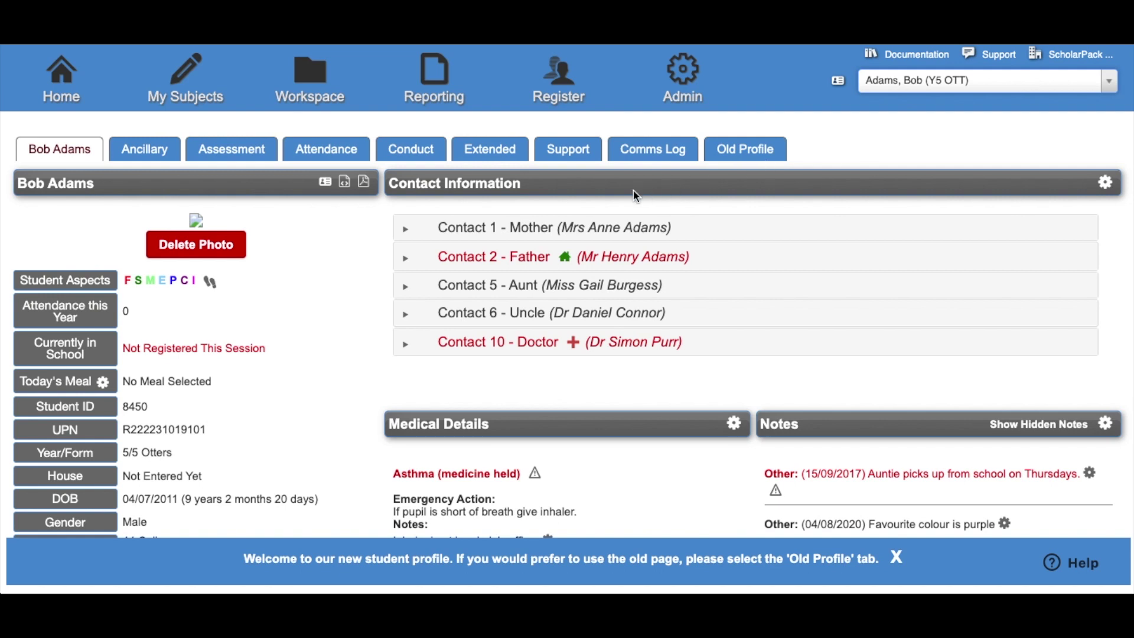
click(505, 155)
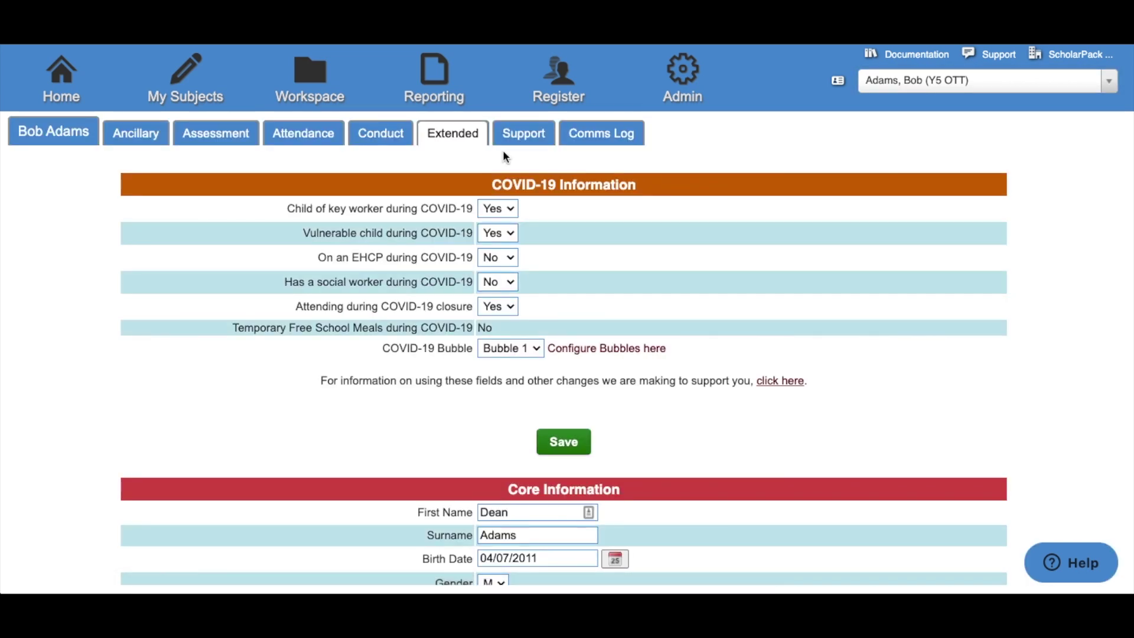
scroll(505, 156, down, 20)
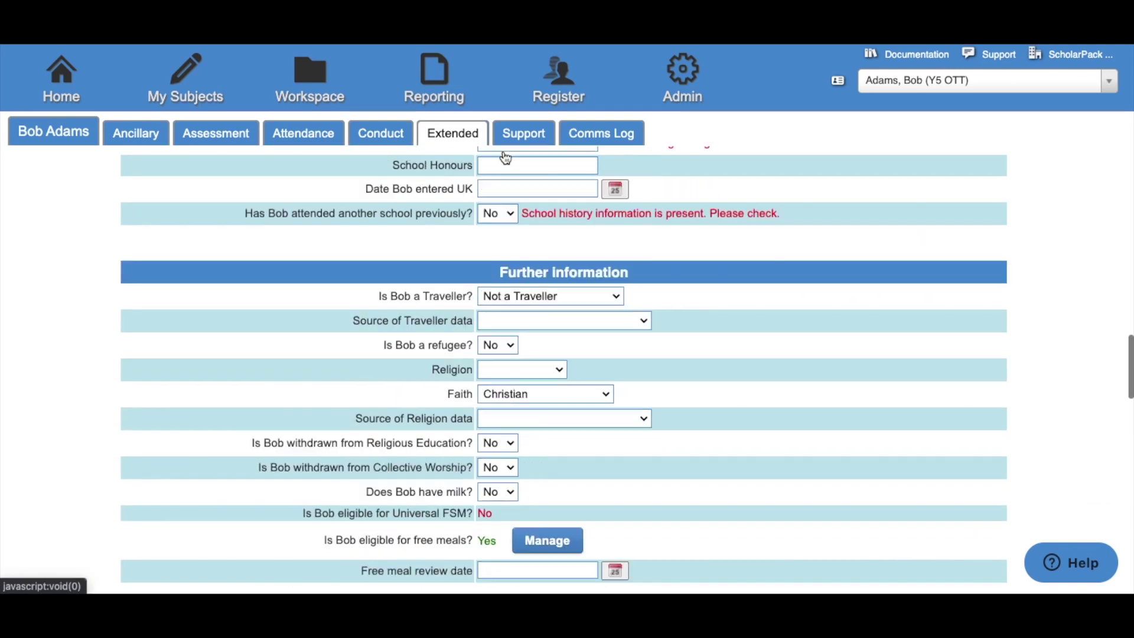
scroll(505, 157, down, 17)
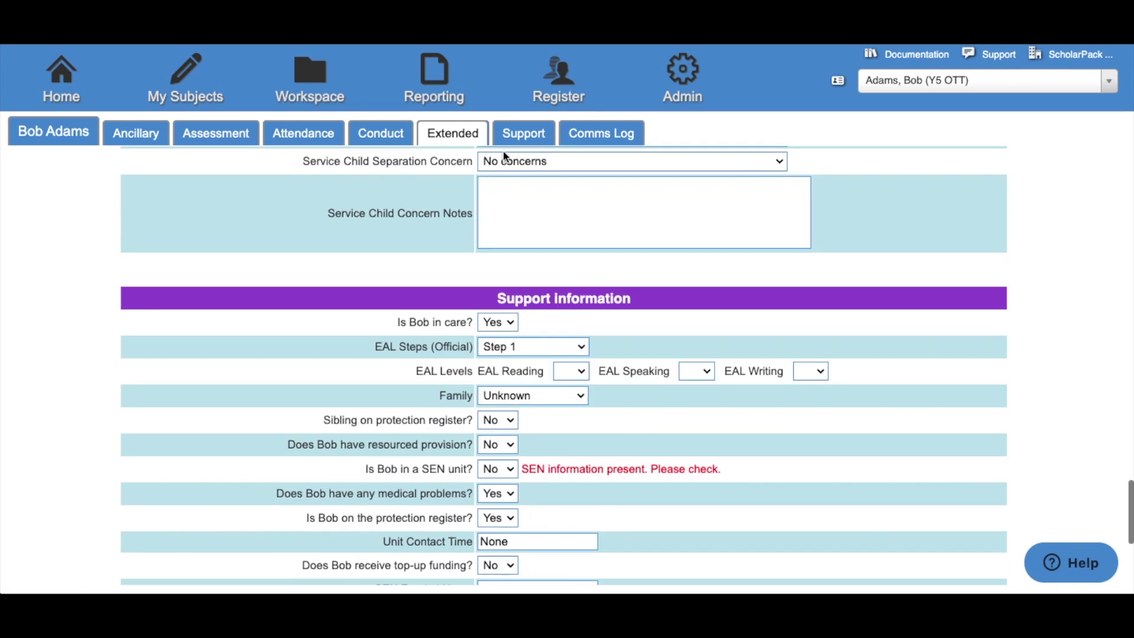
scroll(504, 156, down, 2)
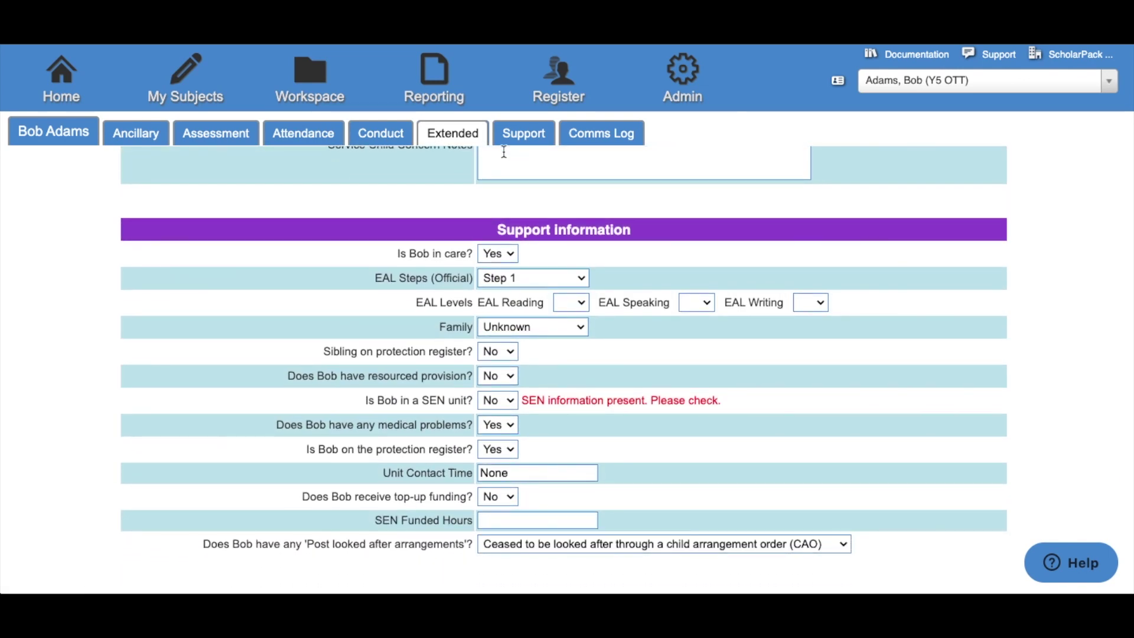
click(482, 544)
click(484, 543)
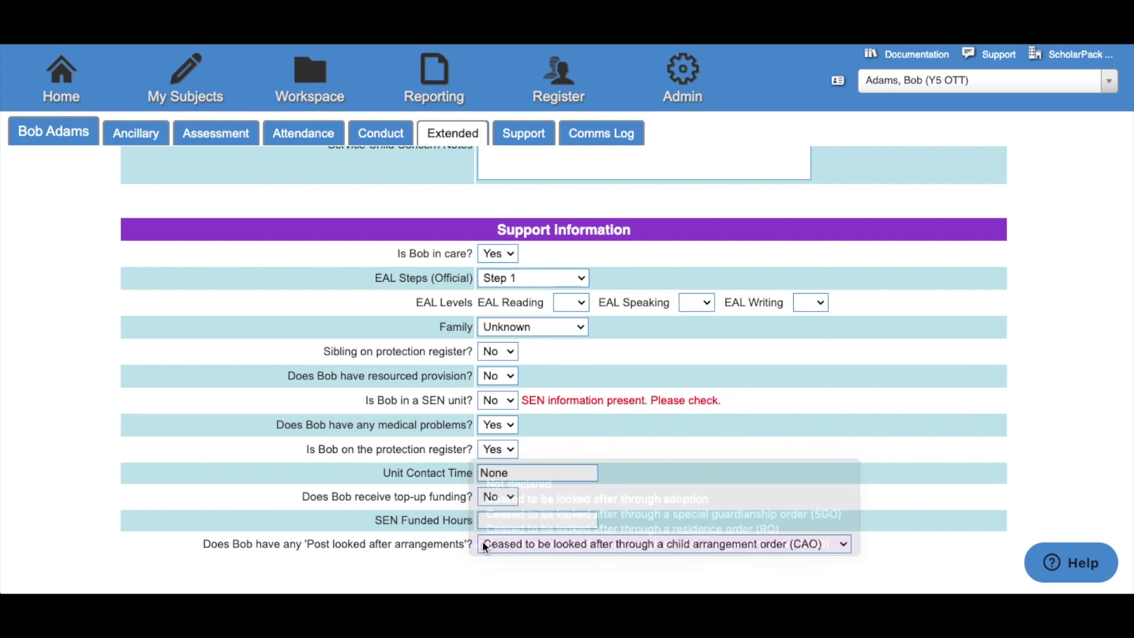
Step: From the census SEN provision item, run the SEN Students report for all current students and all forms, excluding SEN provision N
scroll(483, 540, down, 5)
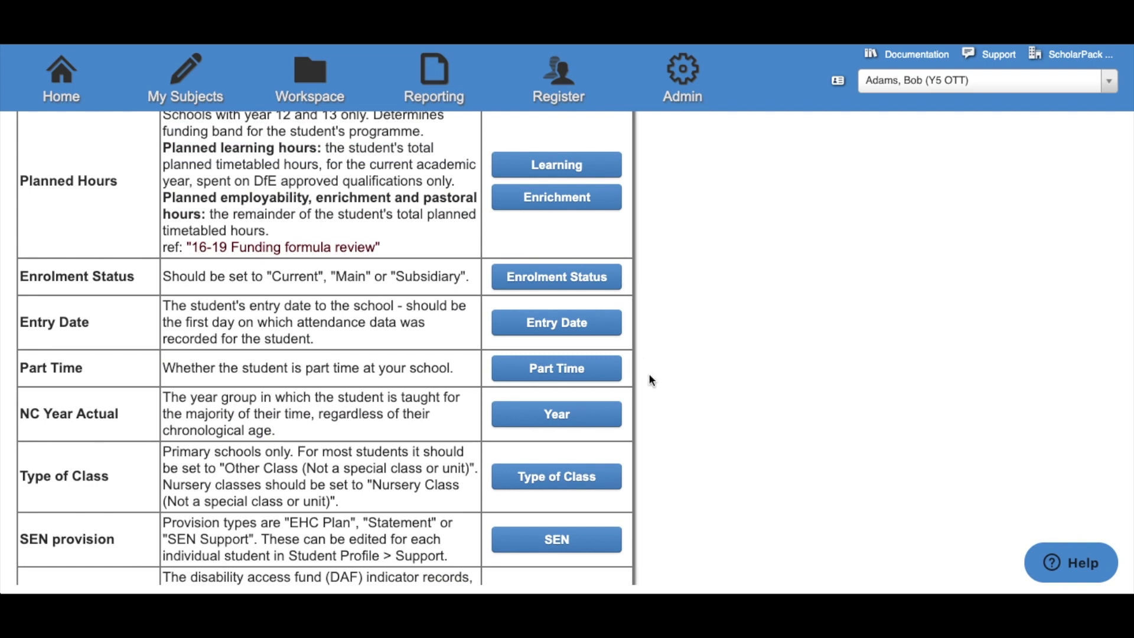
scroll(637, 410, down, 2)
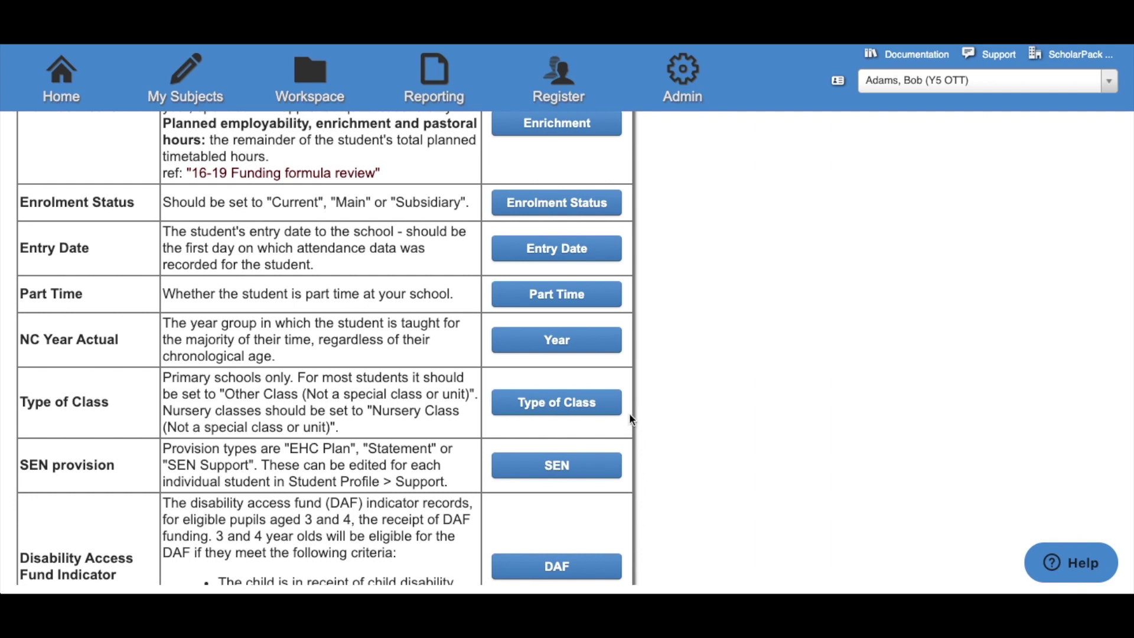
click(585, 465)
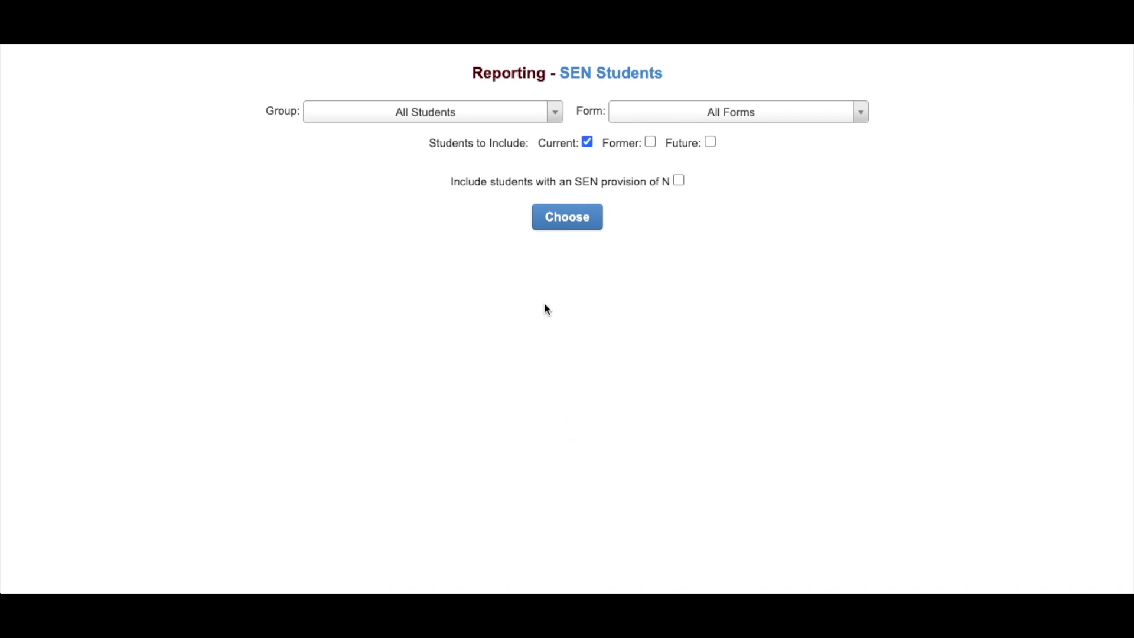
click(565, 223)
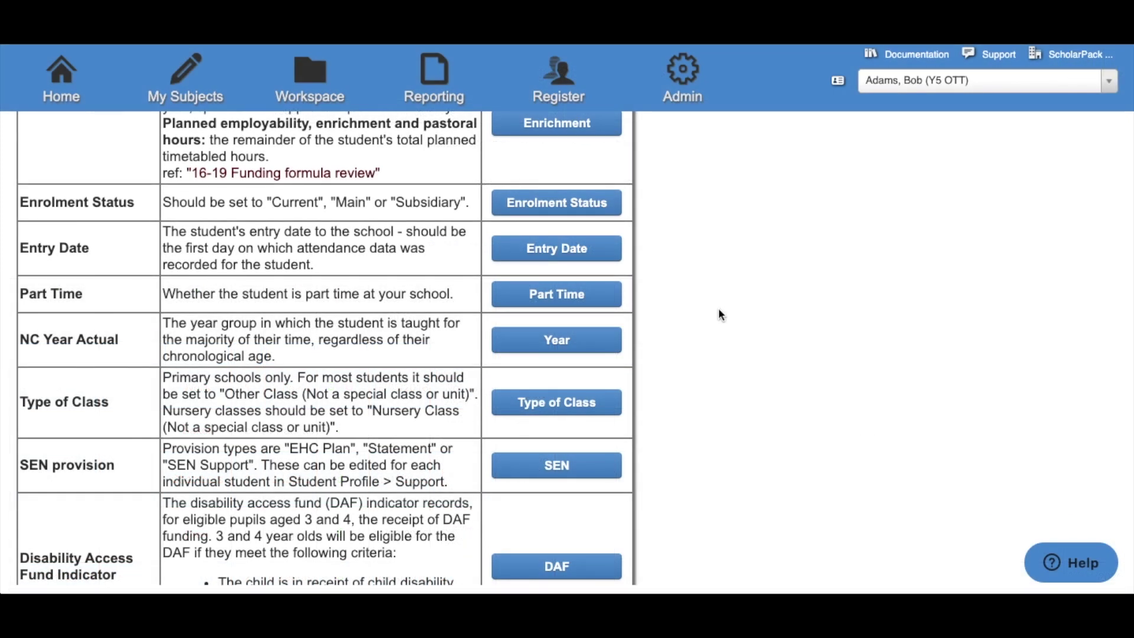
Step: From the student selector, open the first listed Y6 PAN student's profile and bring up their Education, Health and Care Plan record for editing under Support
click(931, 80)
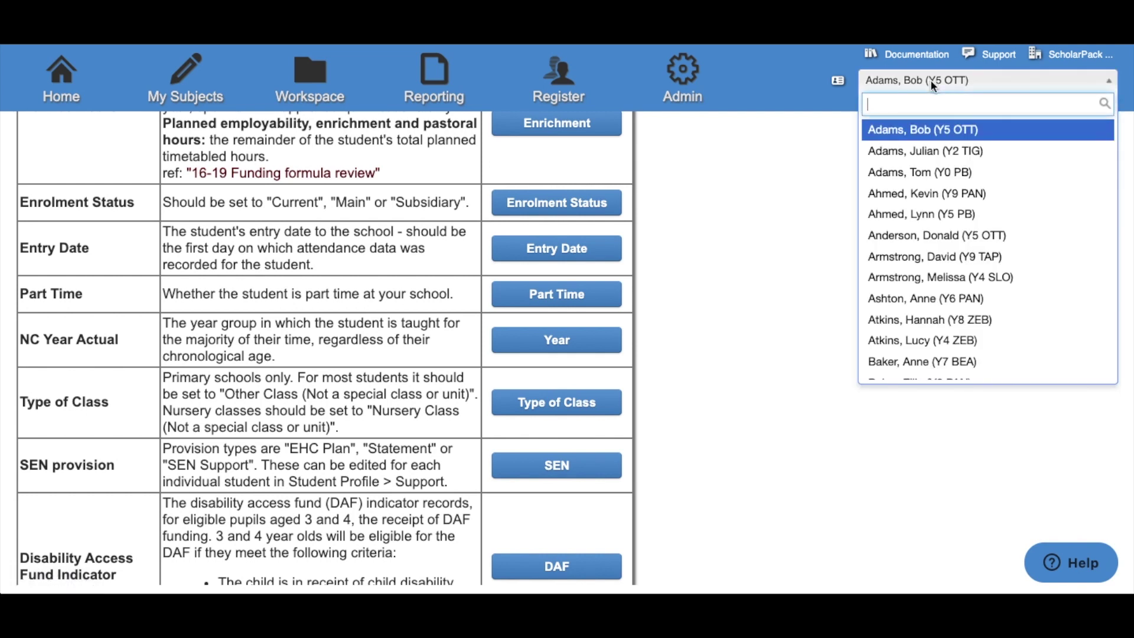
click(931, 299)
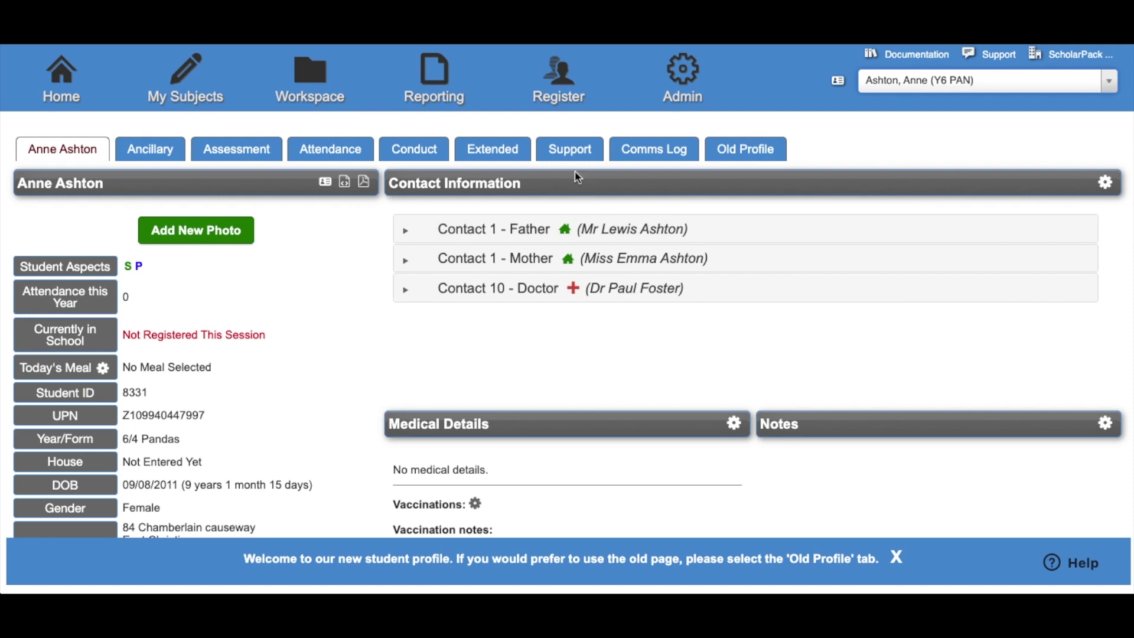
click(566, 156)
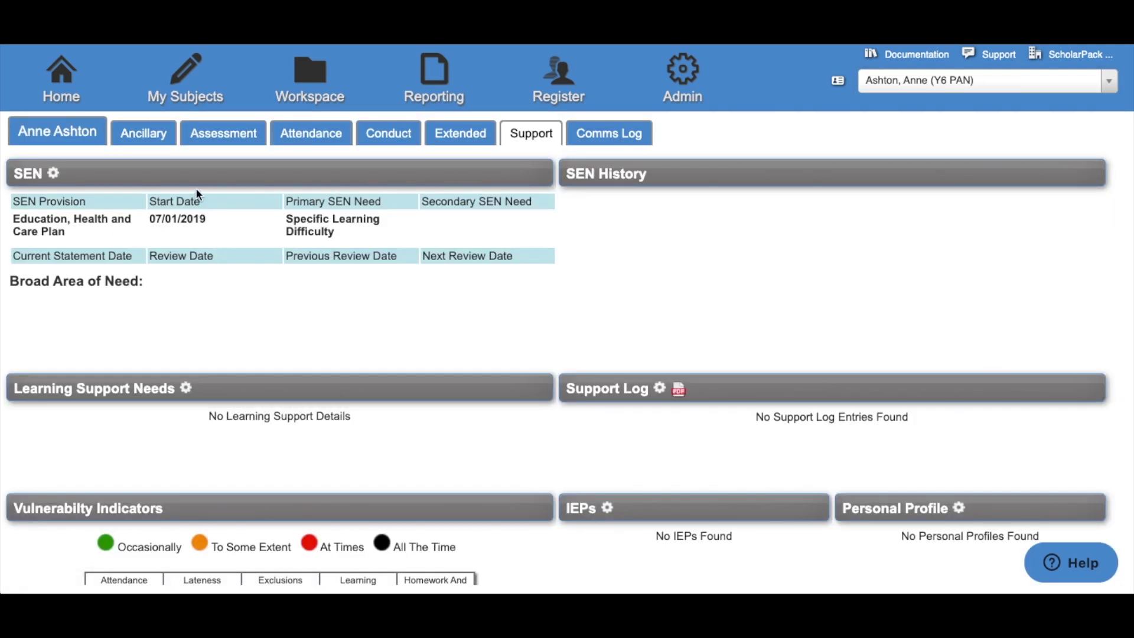
click(58, 172)
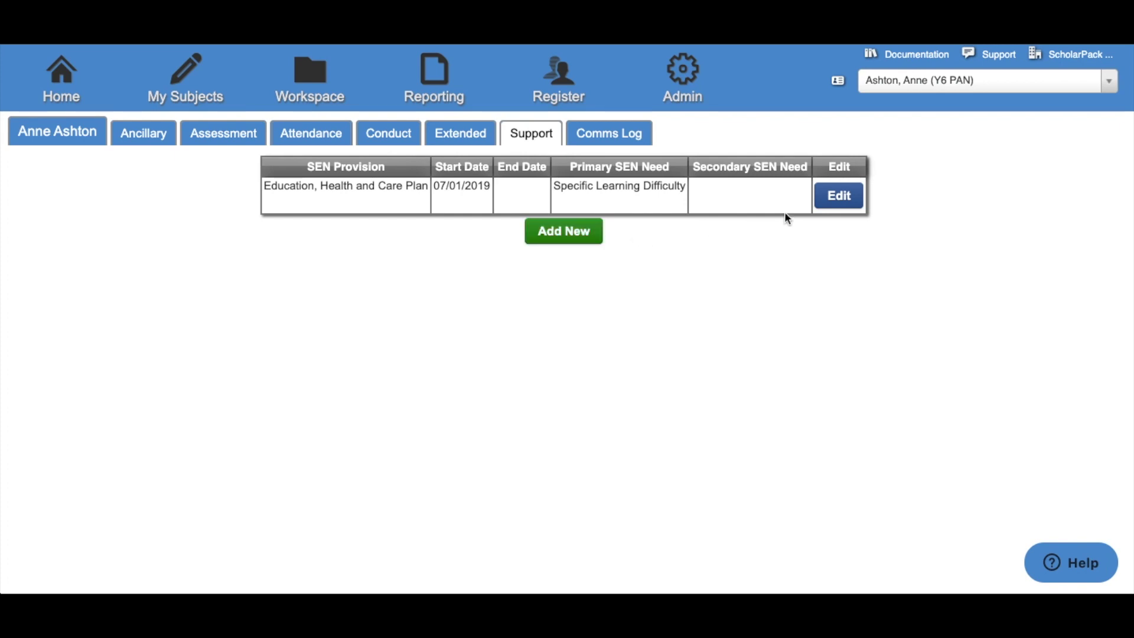
click(822, 200)
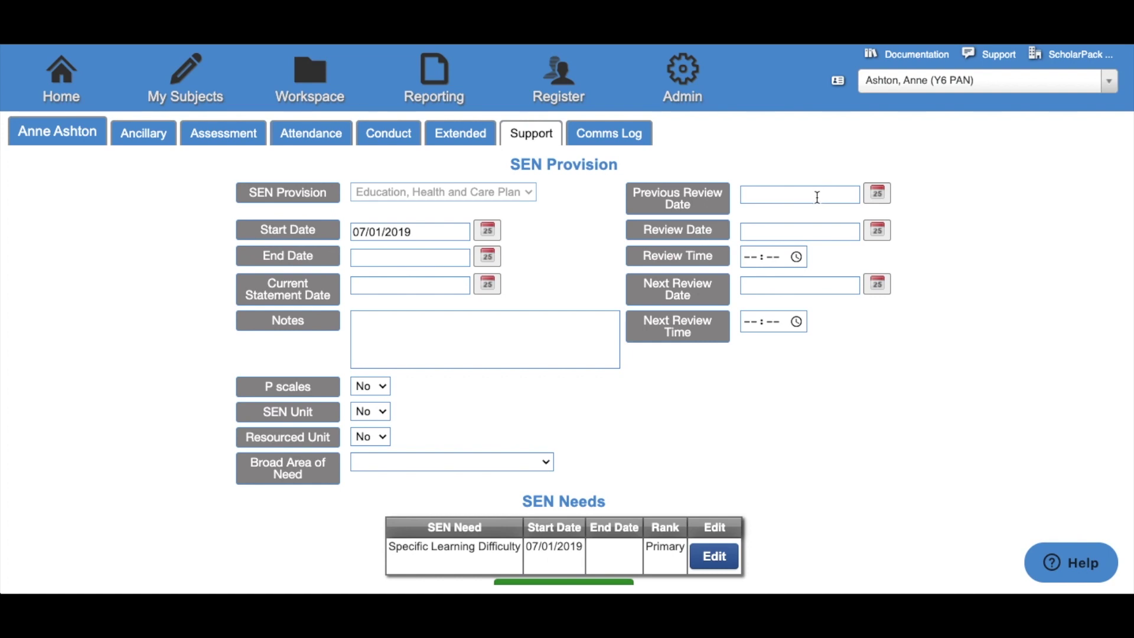
scroll(597, 318, down, 3)
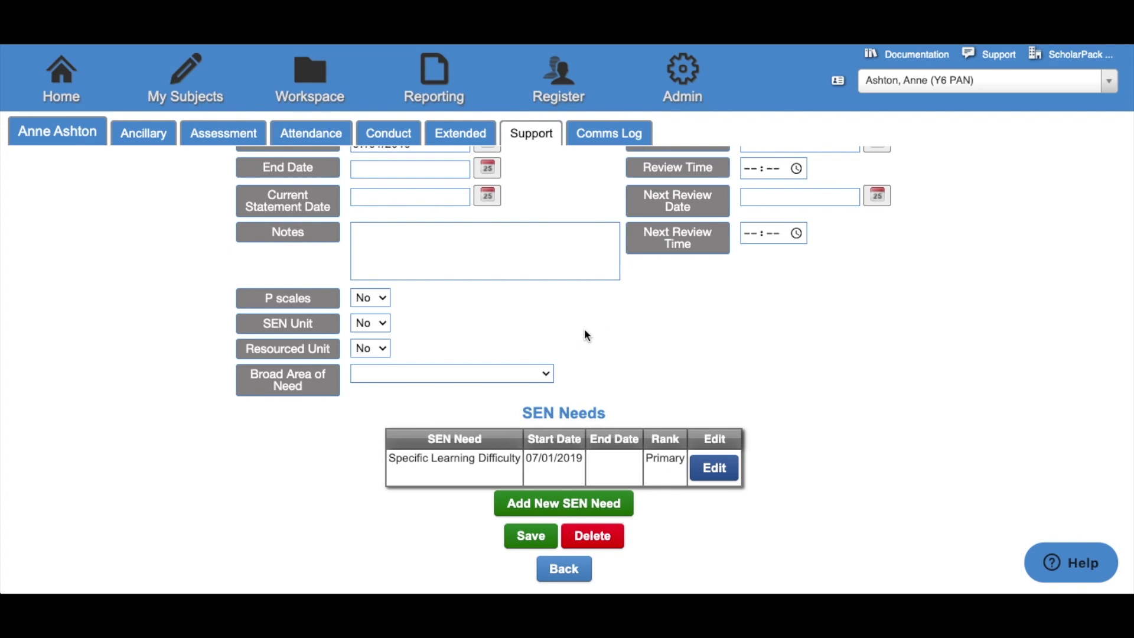
Step: Add a Secondary SEN need of Hearing Impairment starting 24/09/2020 to the student's SEN provision and save it
click(563, 507)
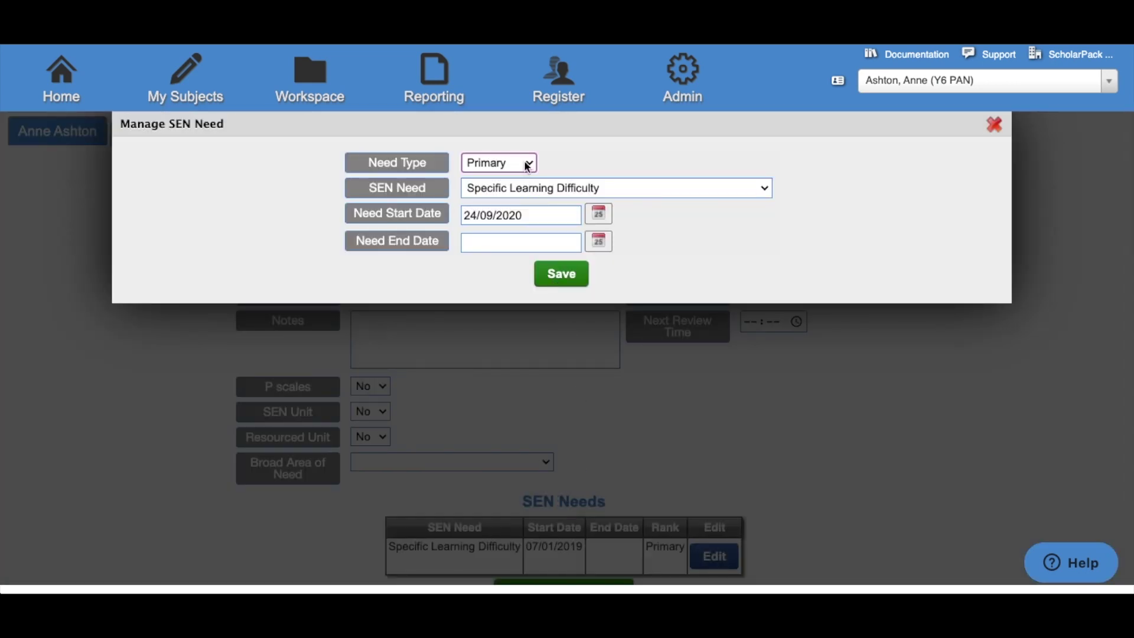
click(527, 165)
click(524, 174)
click(521, 185)
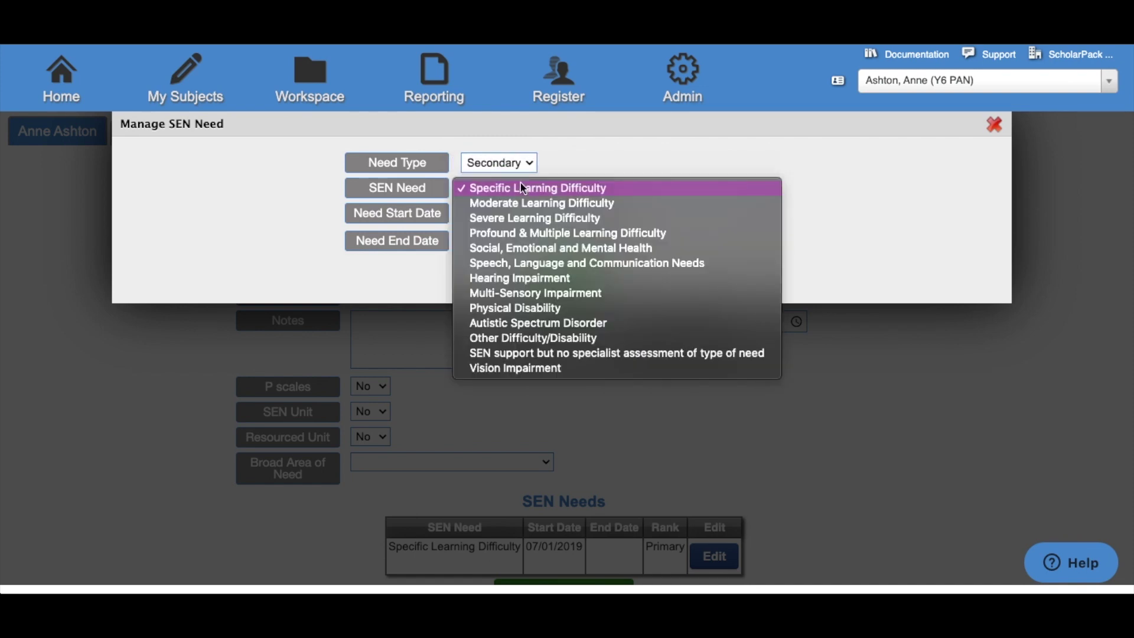
click(517, 276)
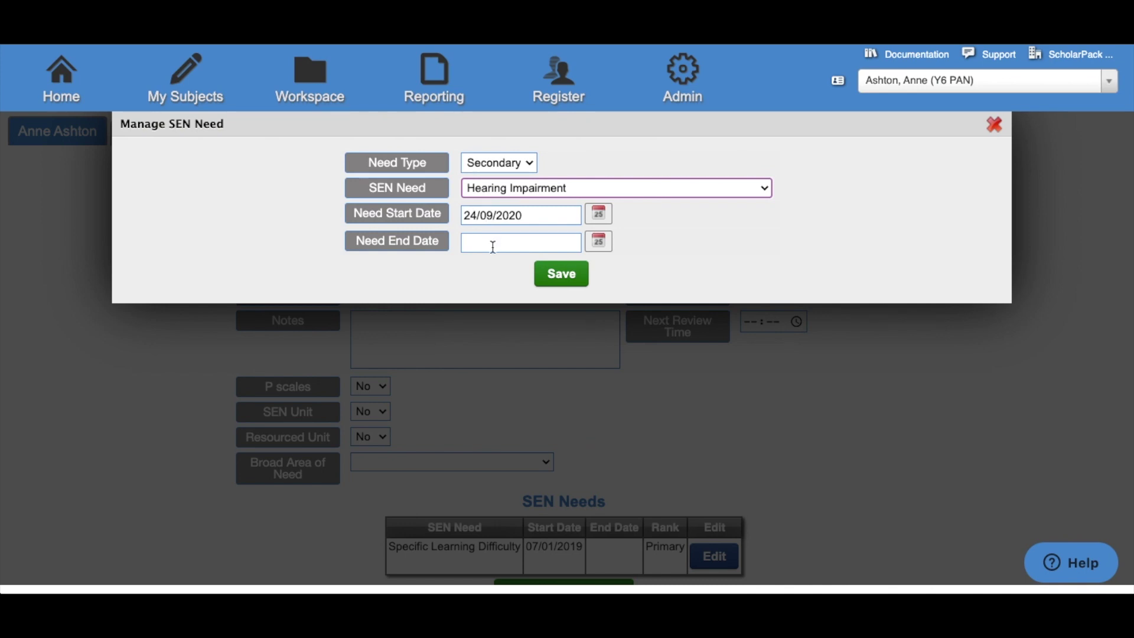
click(543, 274)
scroll(542, 275, down, 3)
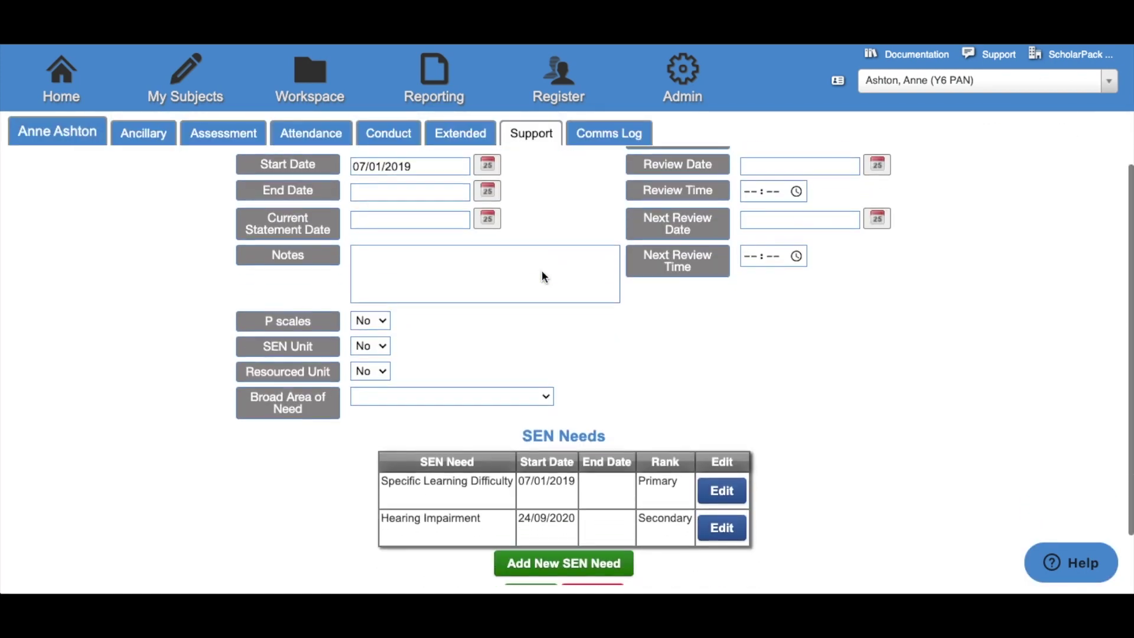
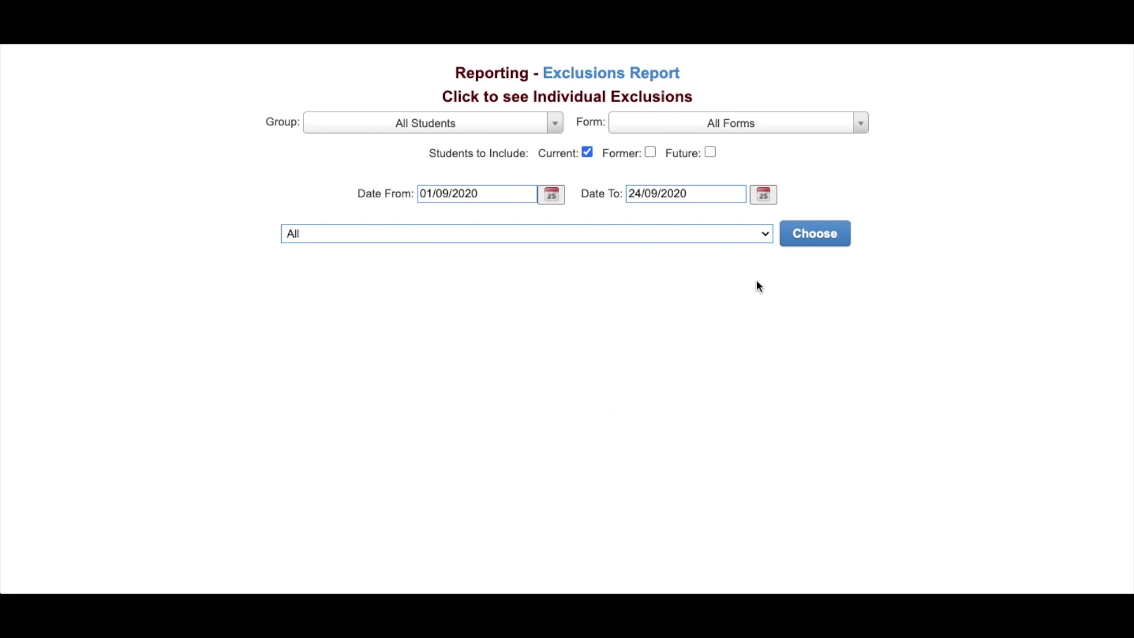
Step: Run the Exclusions Report for all current students and all forms from 01/09/2020 to 24/09/2020, with the exclusion reason set to All
click(765, 236)
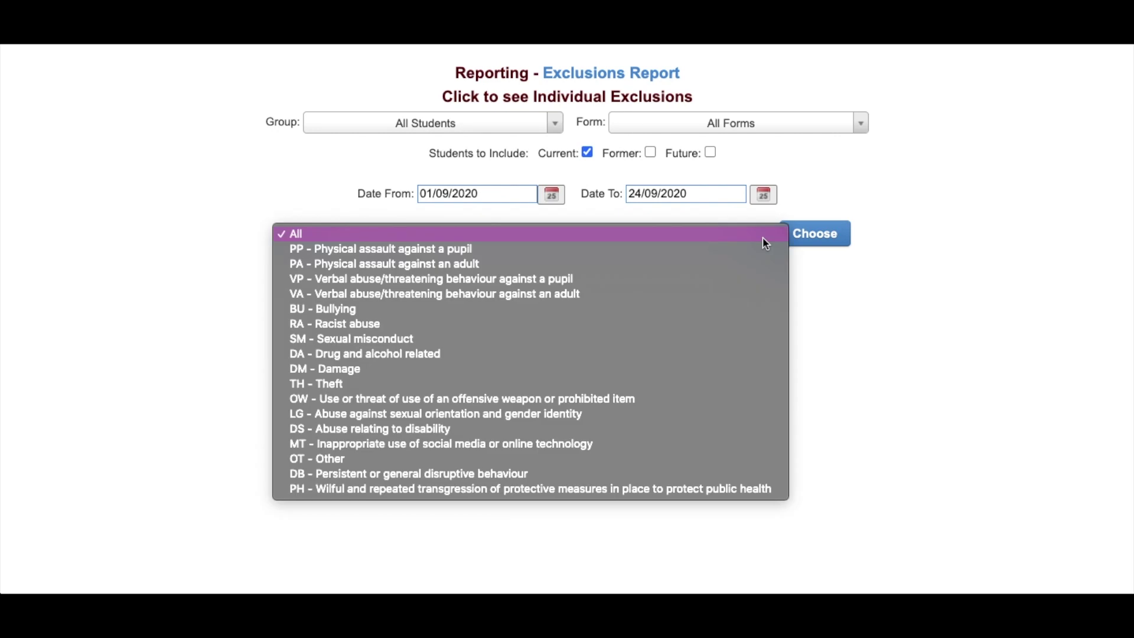
click(763, 237)
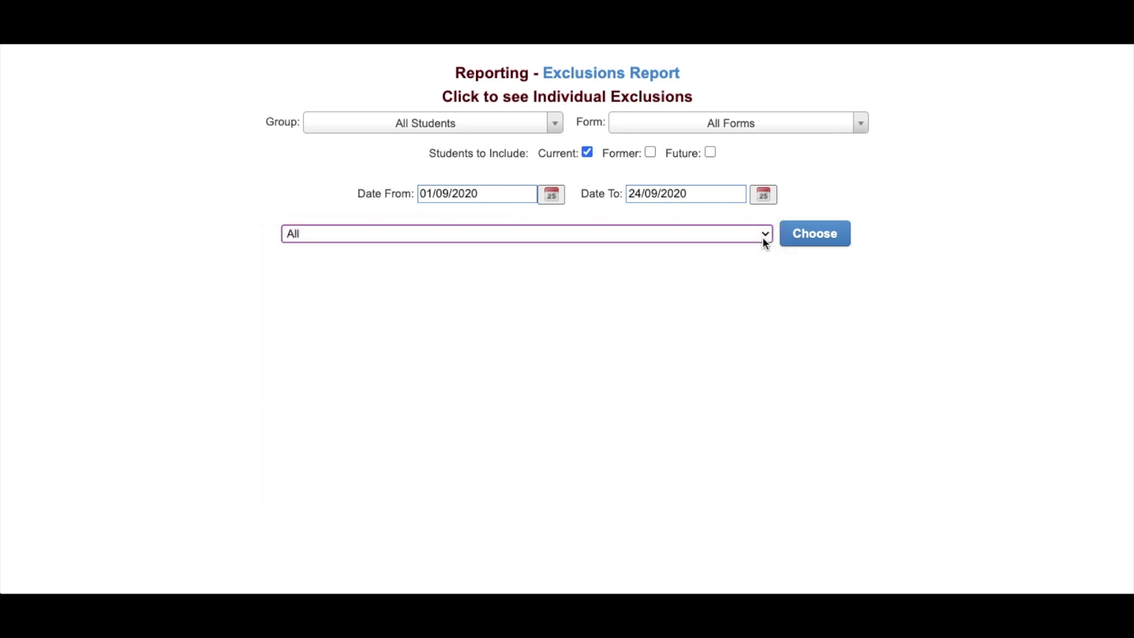
click(807, 243)
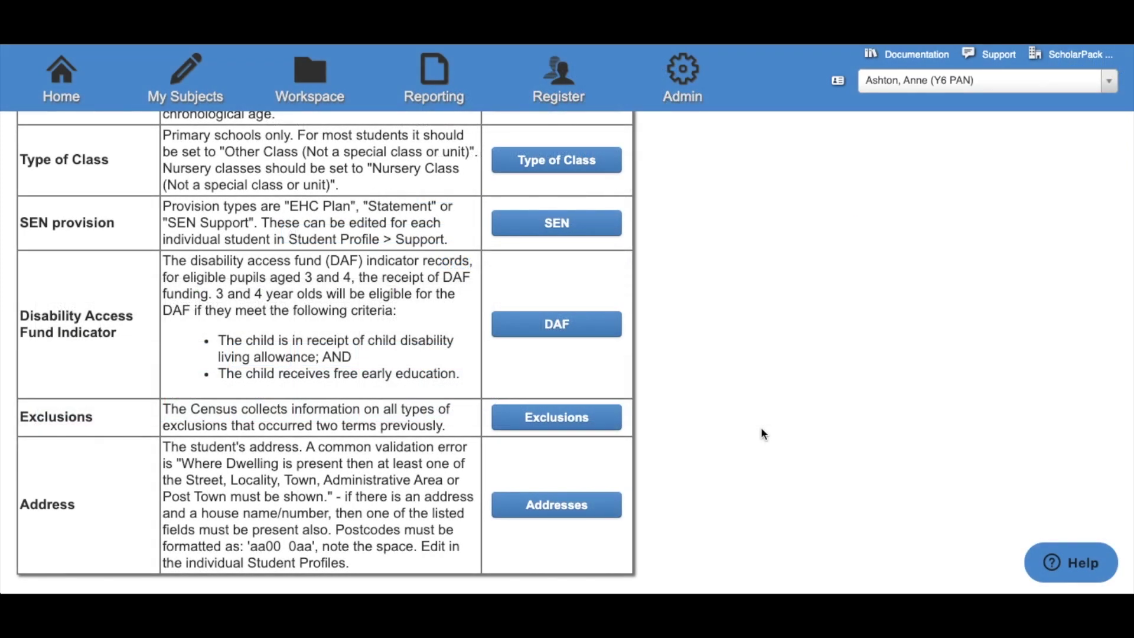
Step: Open the first listed Y5 OTT student's profile and view their exclusion records under Conduct
click(966, 83)
click(966, 125)
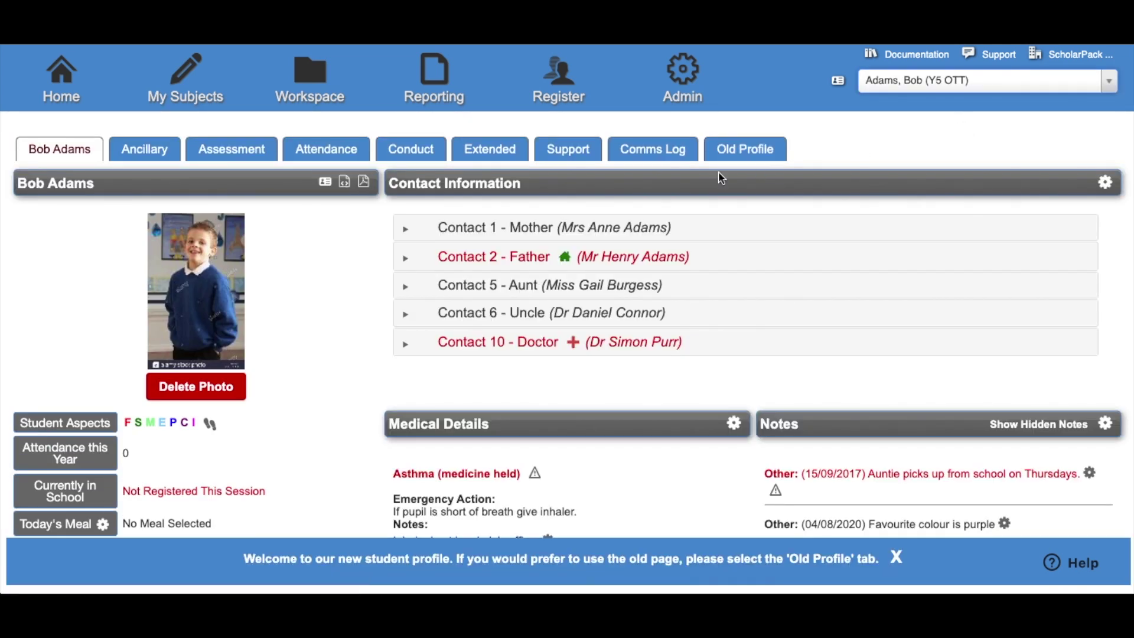
click(406, 154)
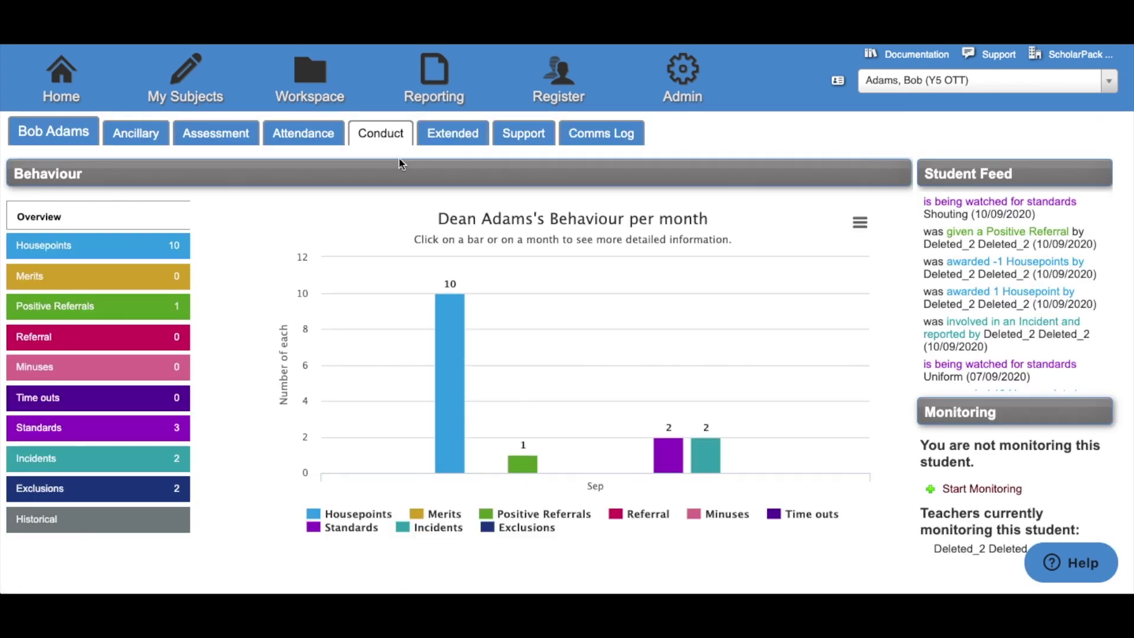
click(127, 491)
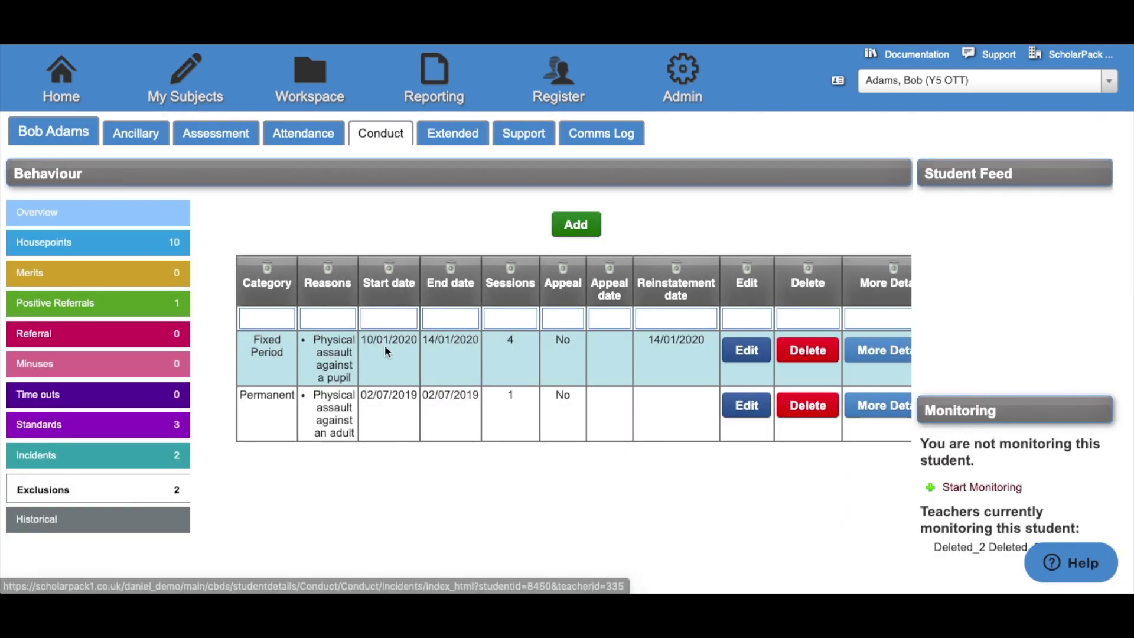
Step: Start a new exclusion for the student and examine the form's fields from category and reasons through sessions, review, appeal, reinstatement and notes
click(564, 231)
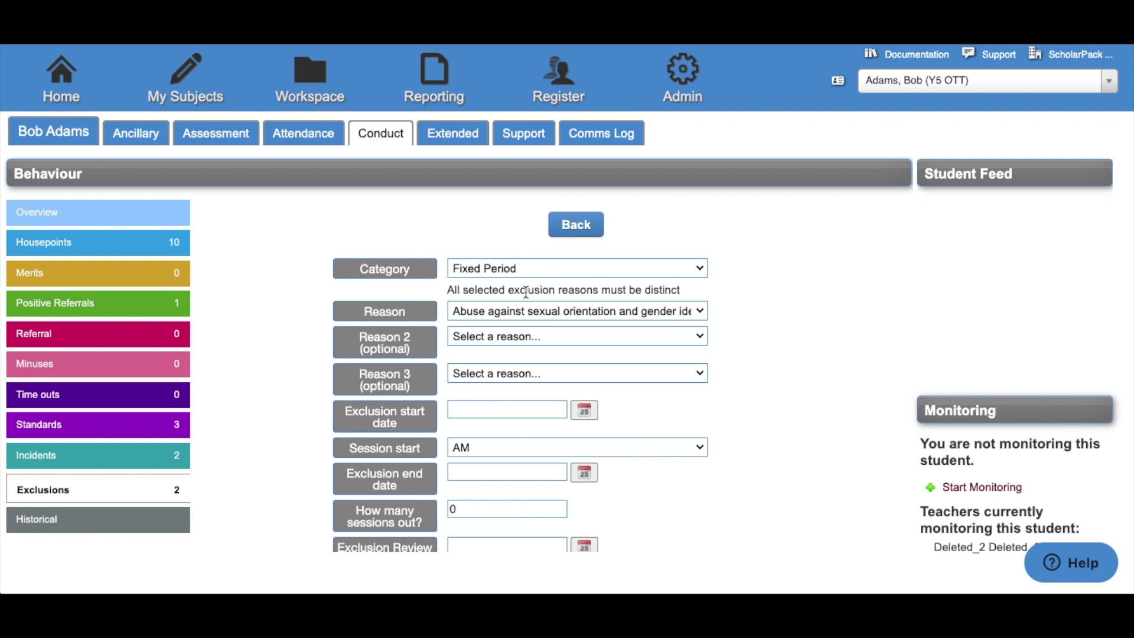
scroll(526, 309, down, 3)
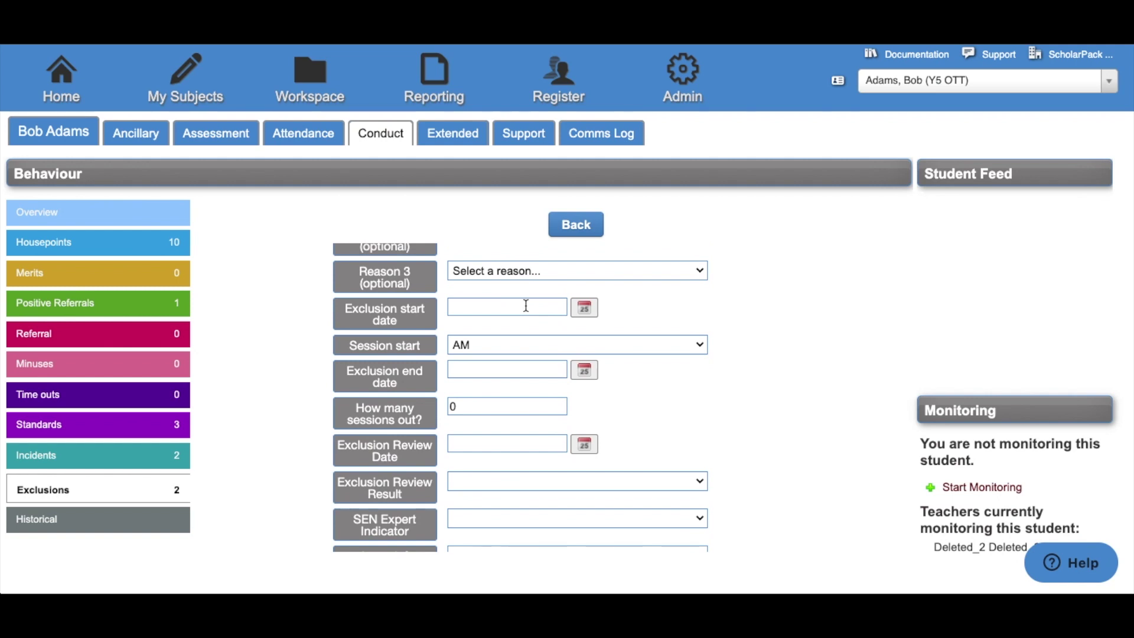
scroll(526, 305, down, 1)
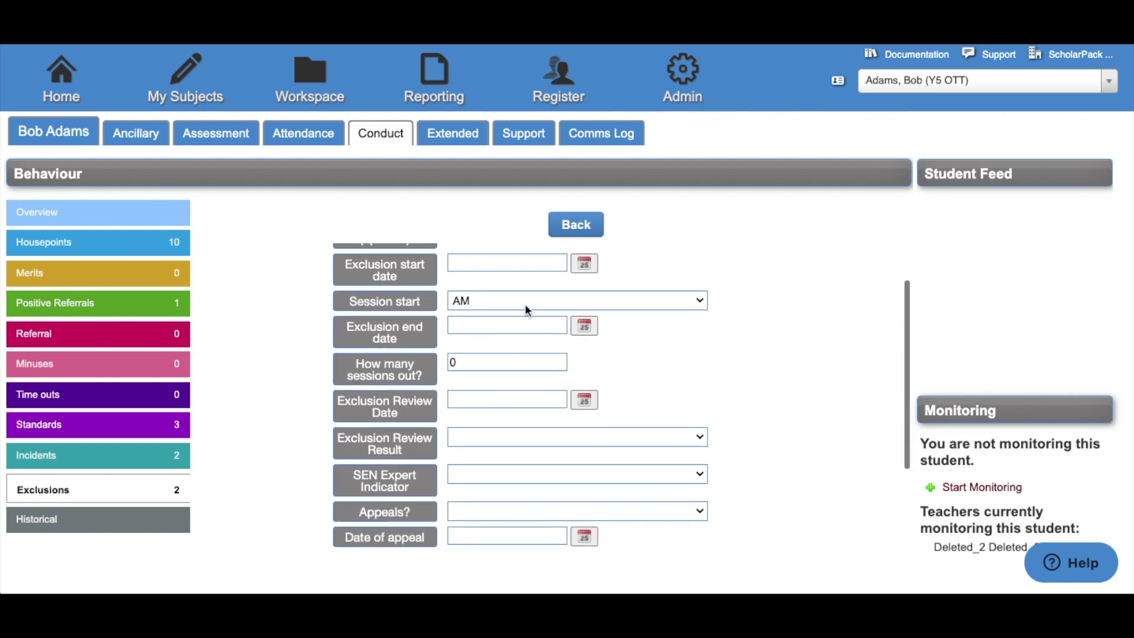
scroll(526, 304, down, 1)
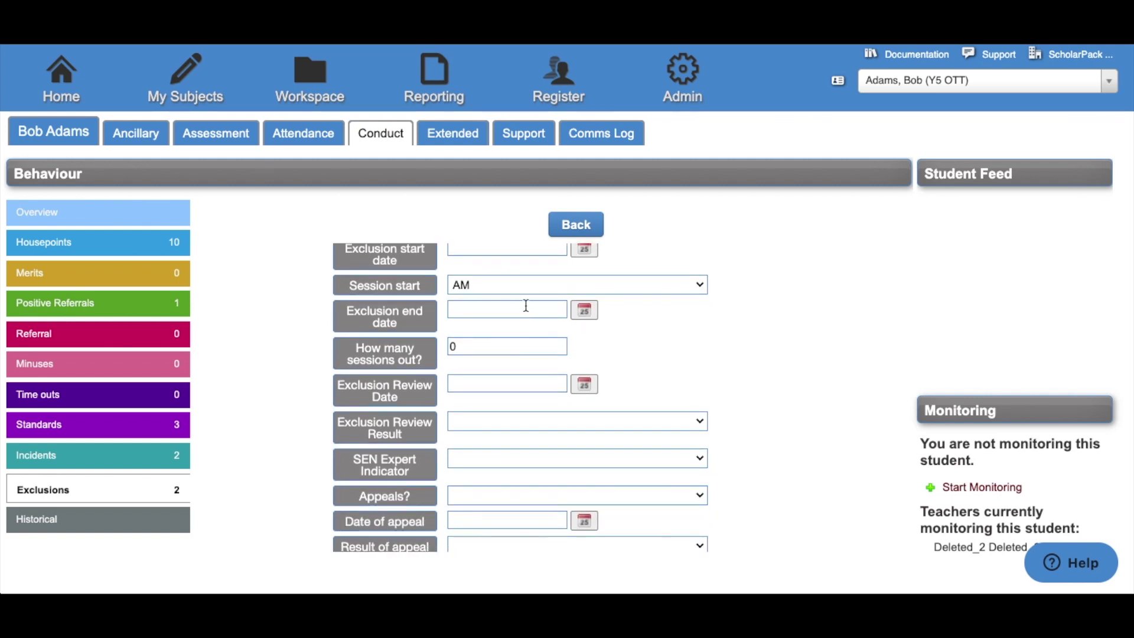
scroll(526, 305, down, 2)
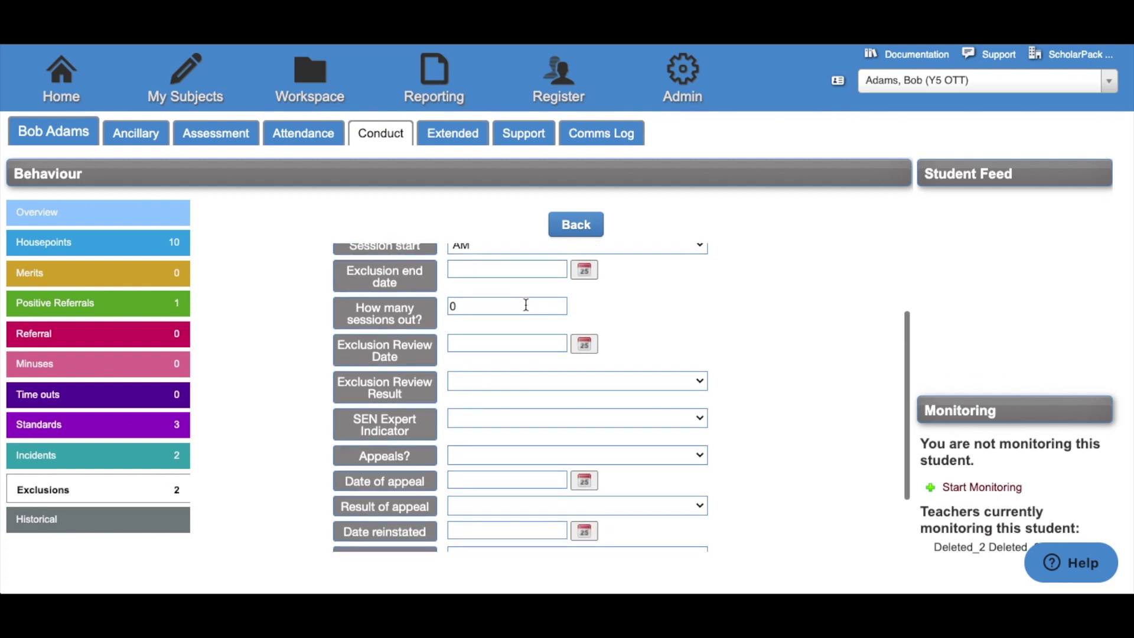
scroll(526, 306, down, 2)
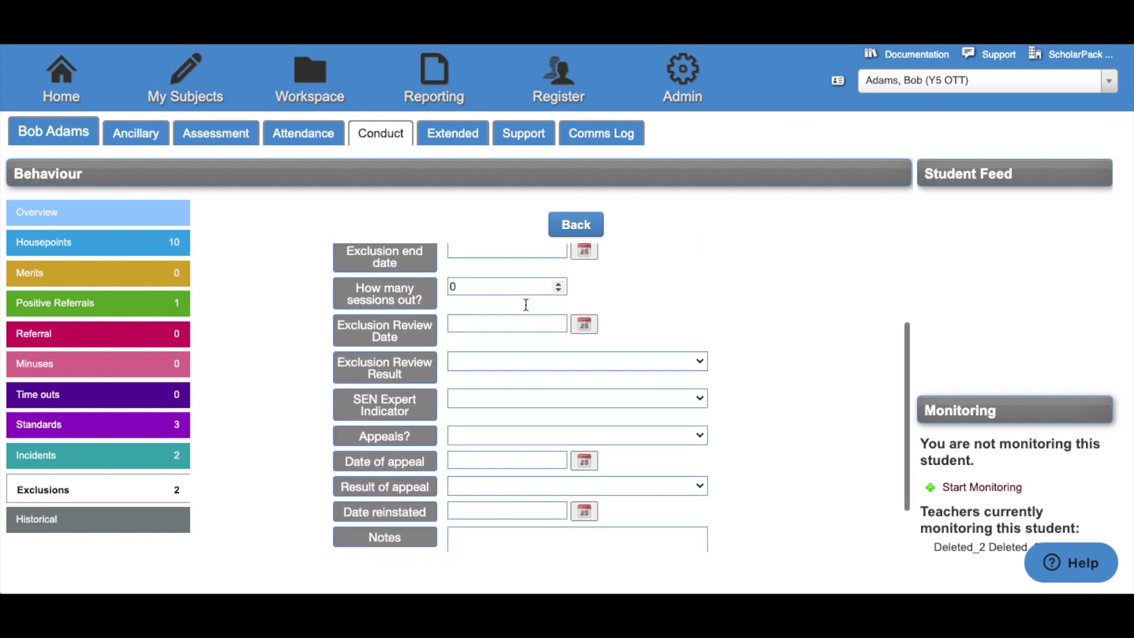
scroll(526, 305, down, 1)
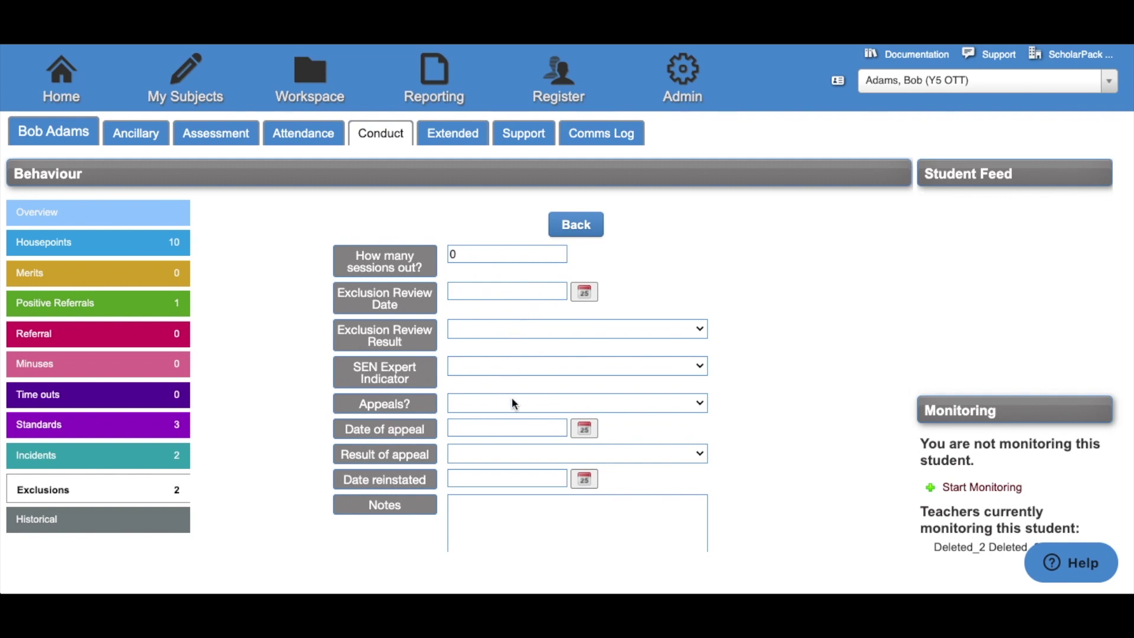
scroll(513, 404, down, 2)
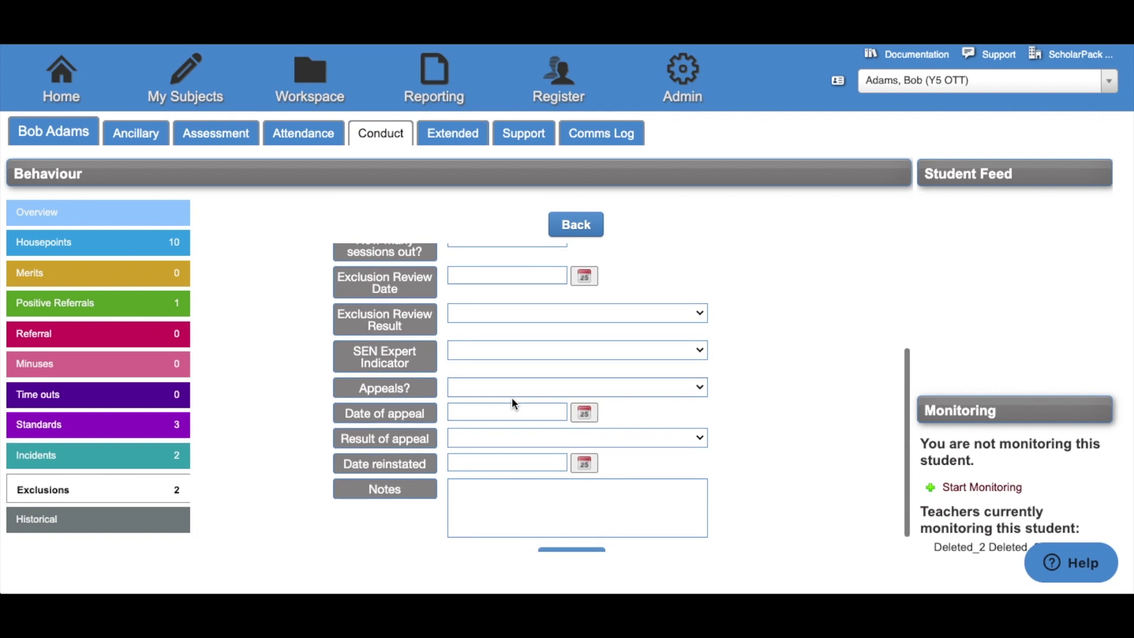
scroll(513, 402, down, 1)
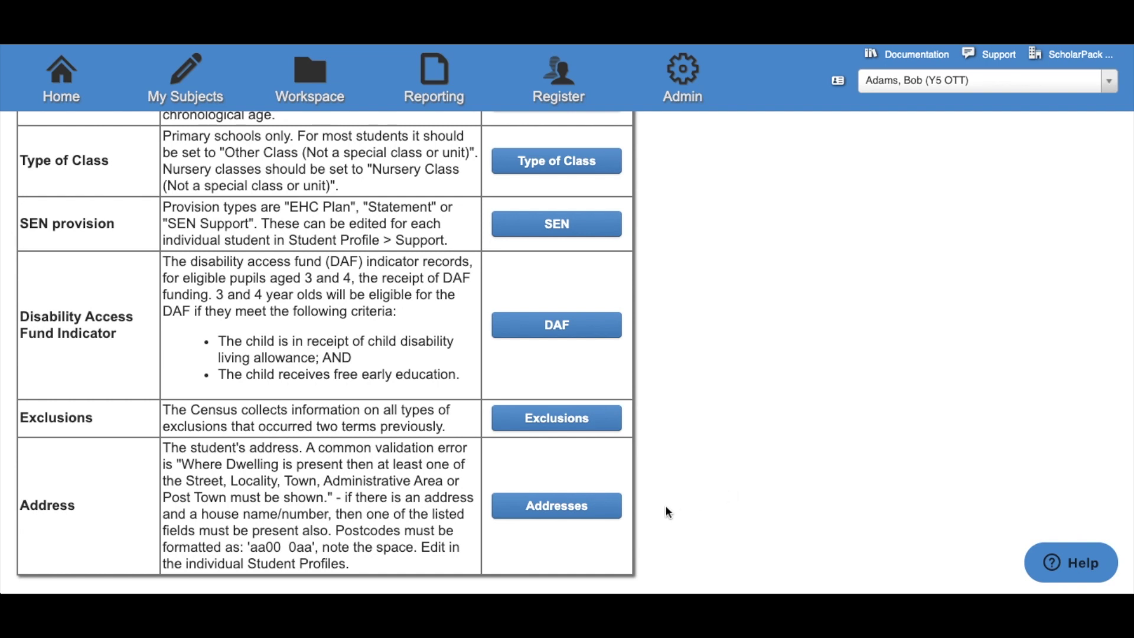
Step: From the census Address item, run the Current Addresses report for all current students and all forms, showing small addresses
click(601, 509)
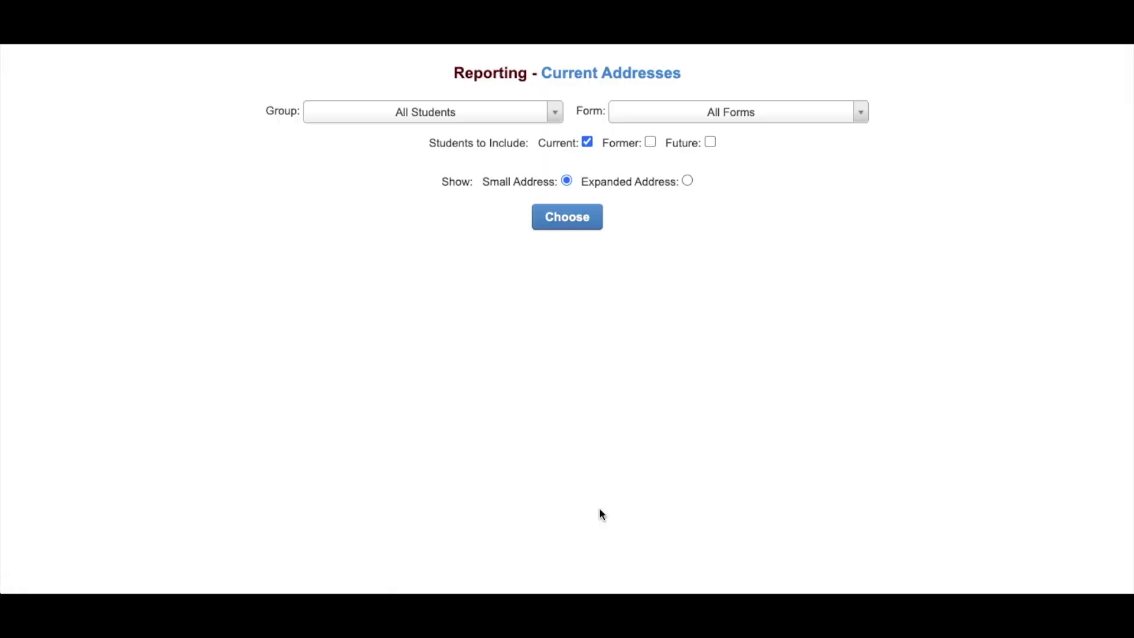
click(547, 225)
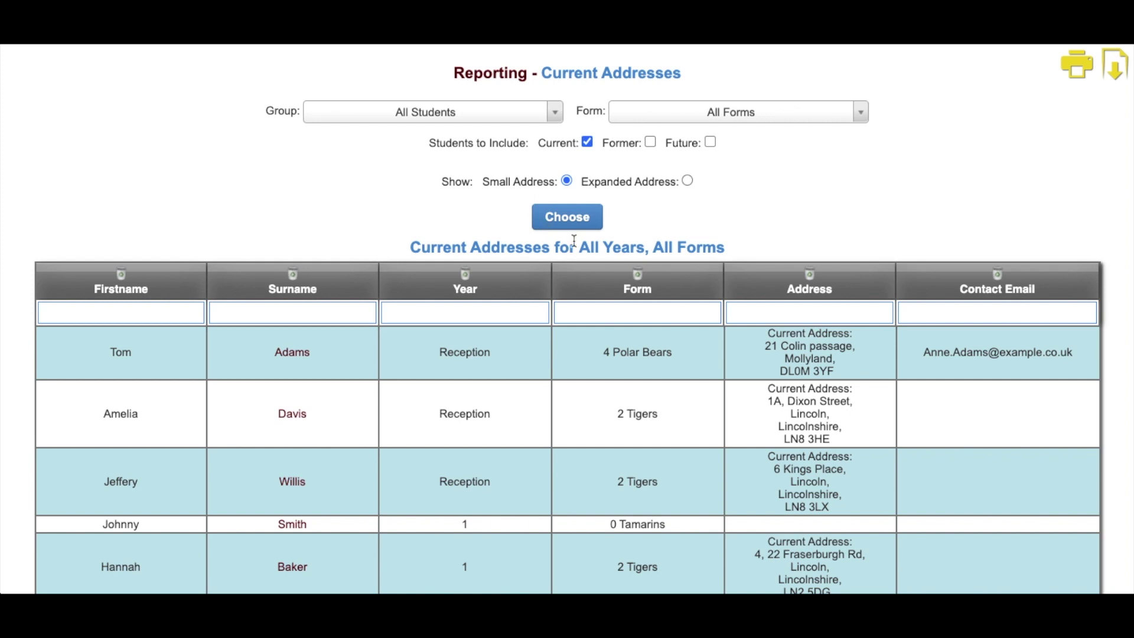
click(739, 281)
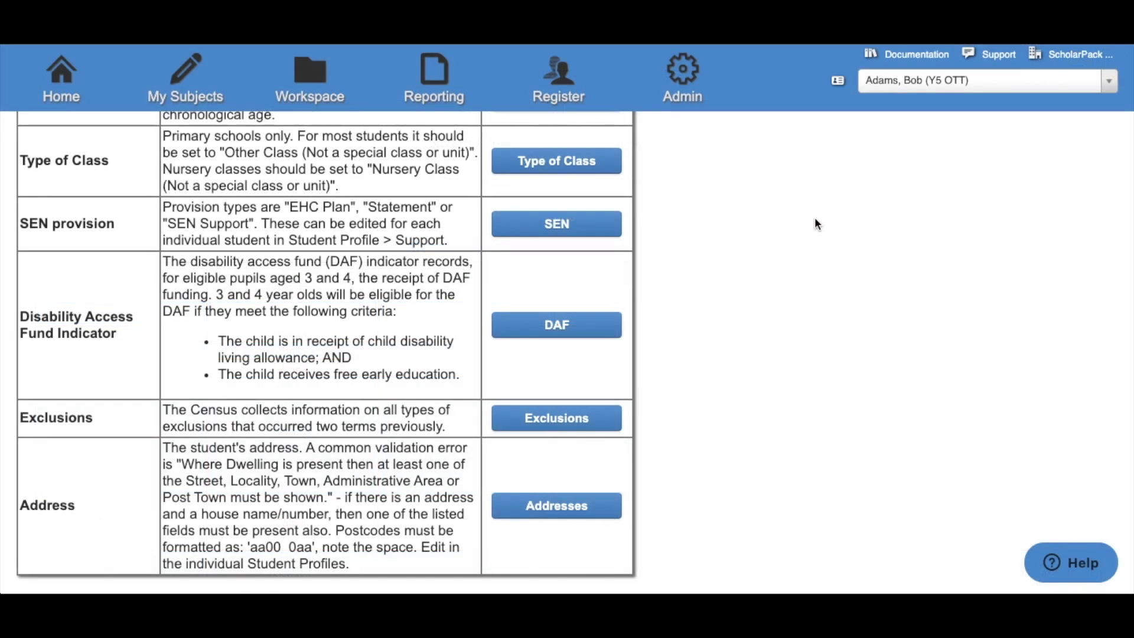
Step: Search for a Y6 PAN student by surname, open their address management from the profile and start adding a current address
click(896, 88)
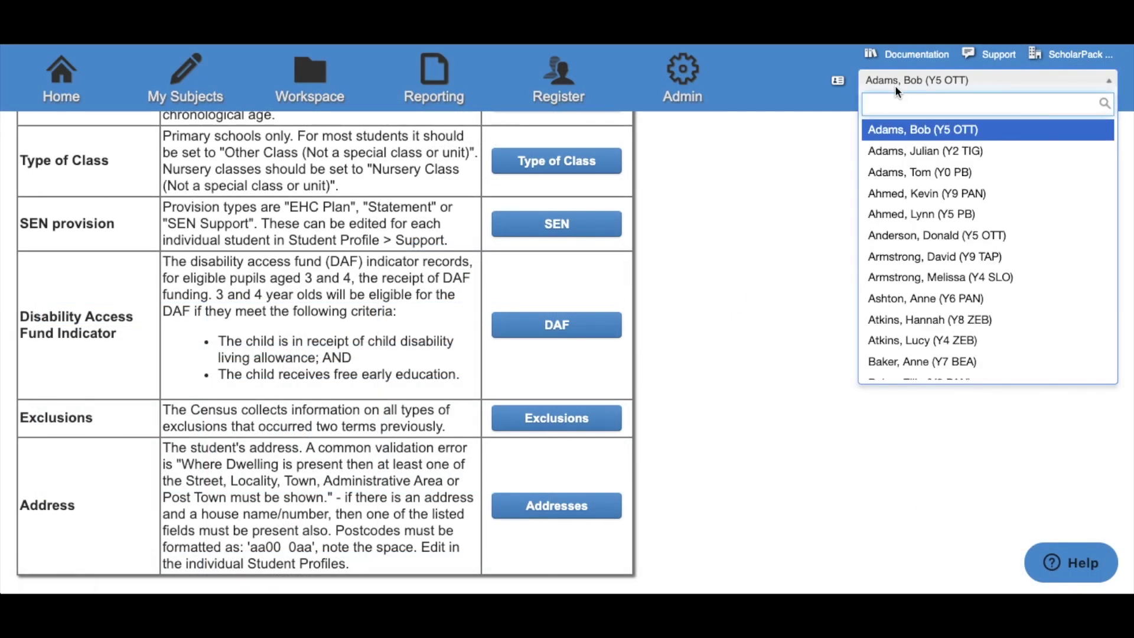
text(jones)
scroll(922, 330, down, 1)
click(907, 371)
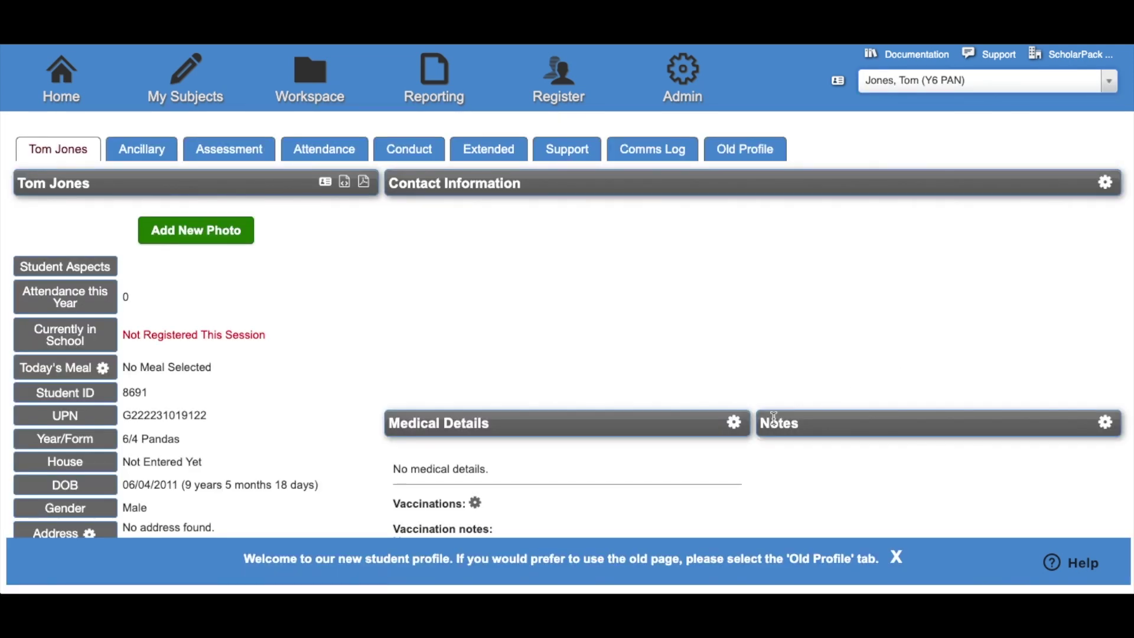
scroll(428, 453, down, 2)
scroll(428, 455, down, 1)
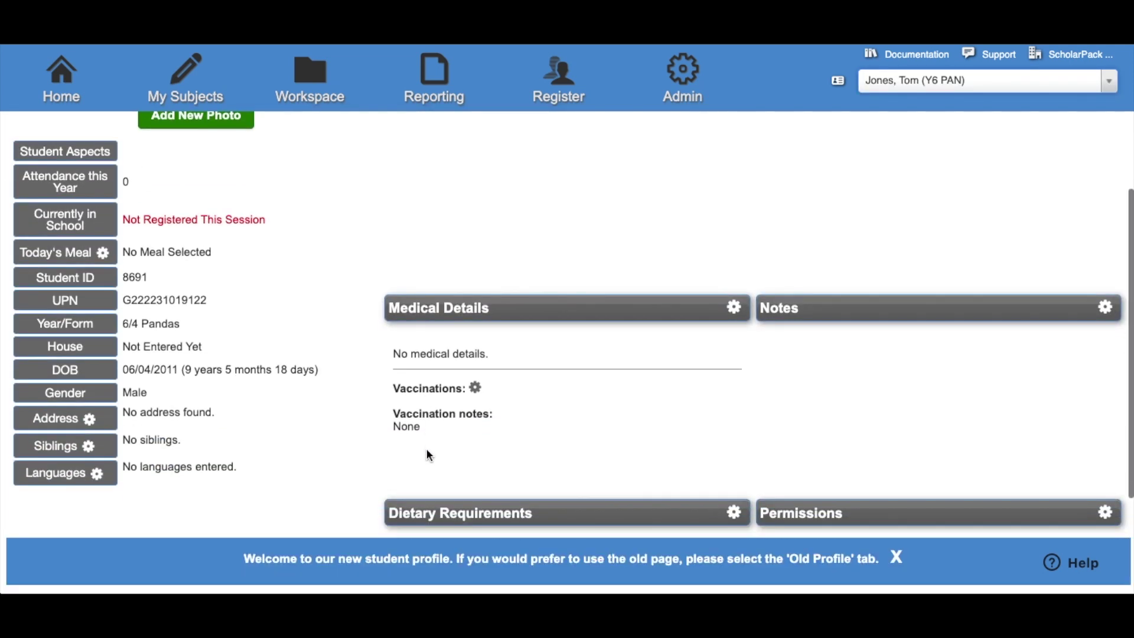
click(92, 423)
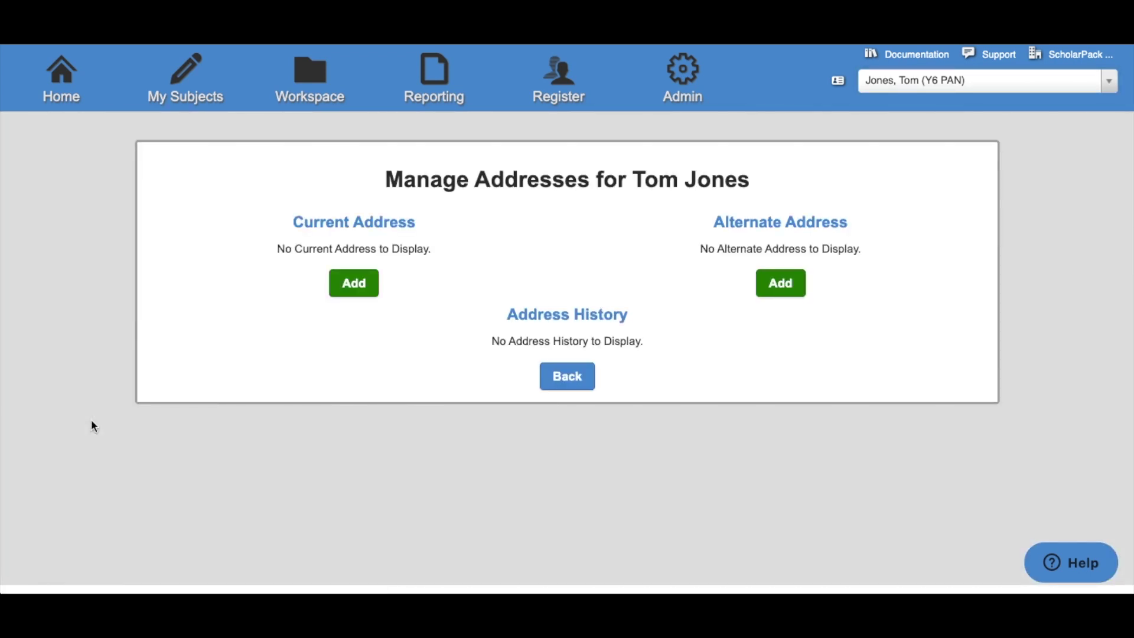
click(341, 296)
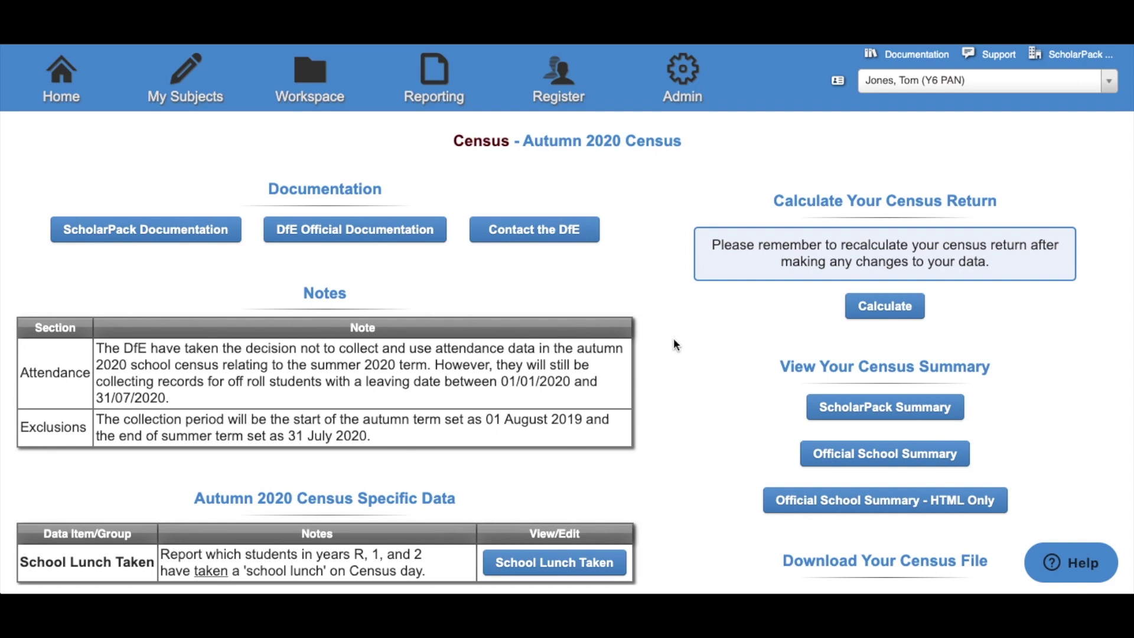
Step: Calculate the Autumn 2020 census return to produce the validation report
click(860, 318)
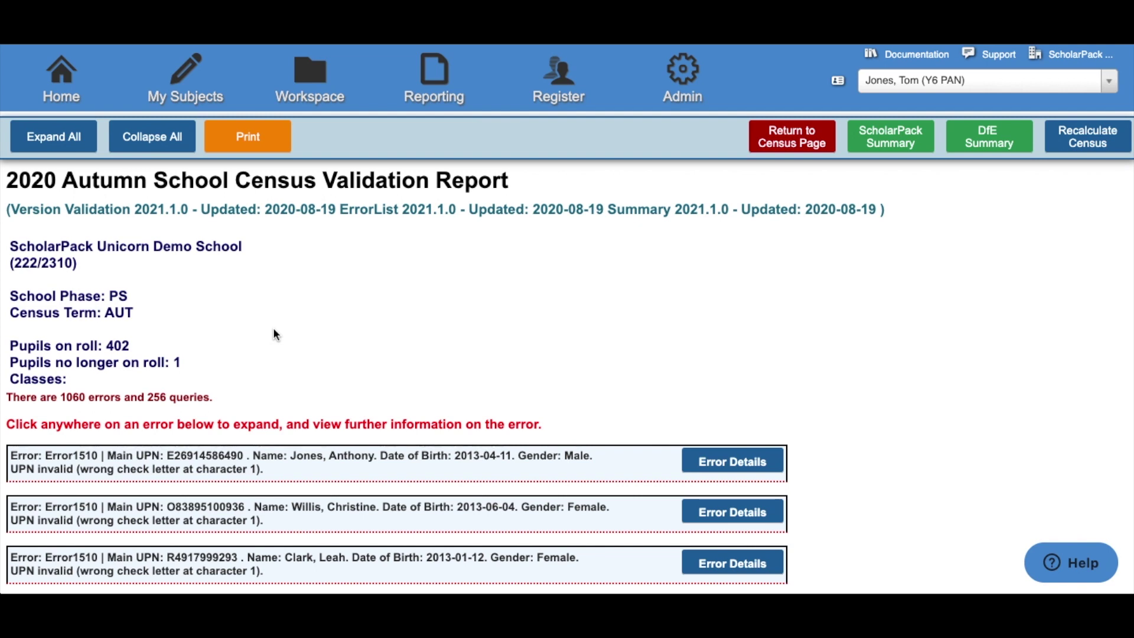
Step: Expand the first Error 1510 in the validation report and open its help article, "UPN invalid (wrong check letter at character 1)"
scroll(274, 329, down, 3)
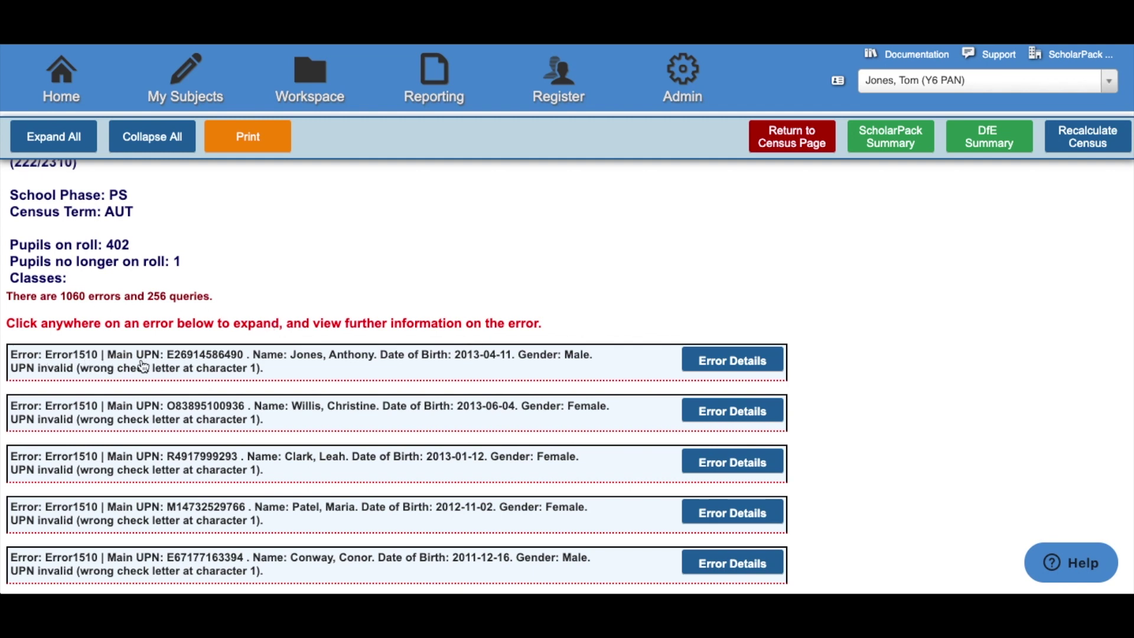
click(271, 372)
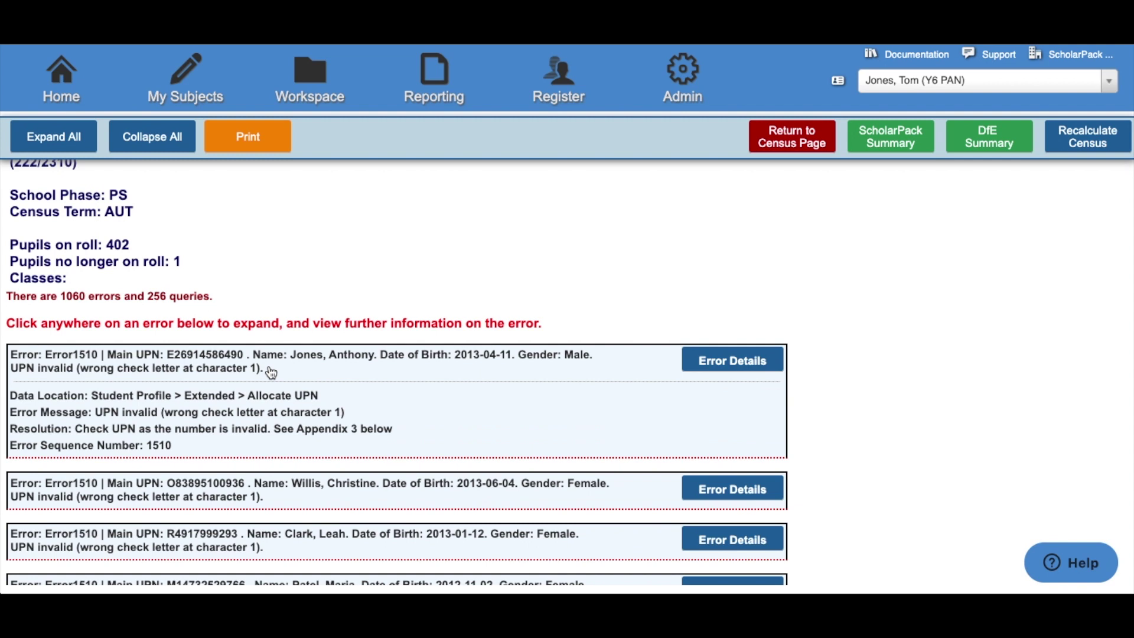
click(697, 365)
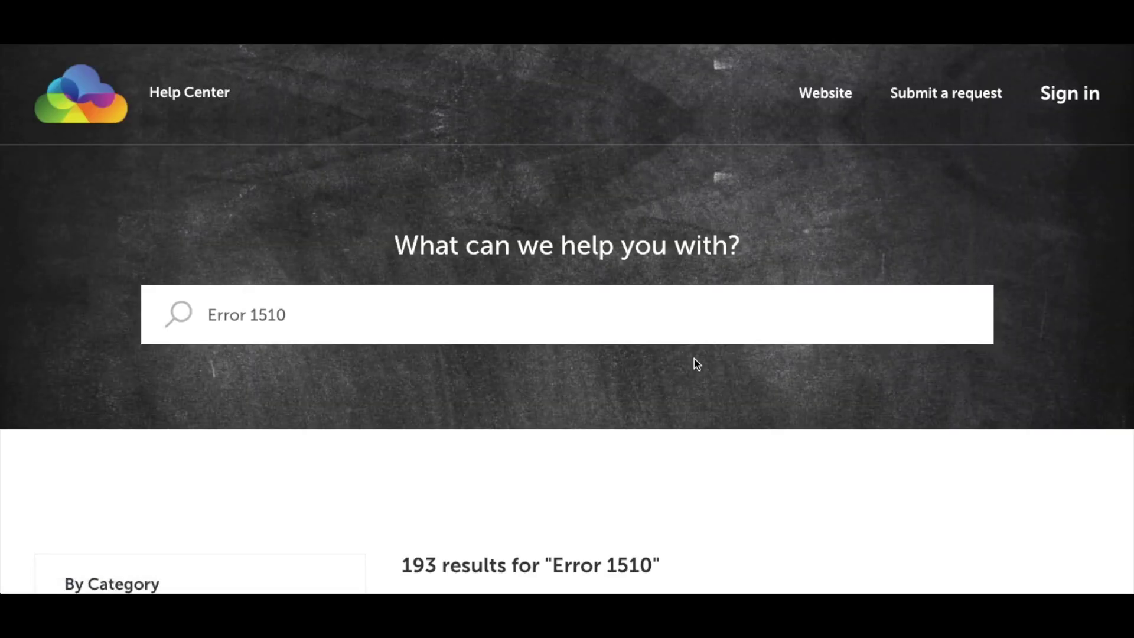
scroll(697, 364, down, 3)
scroll(697, 365, down, 1)
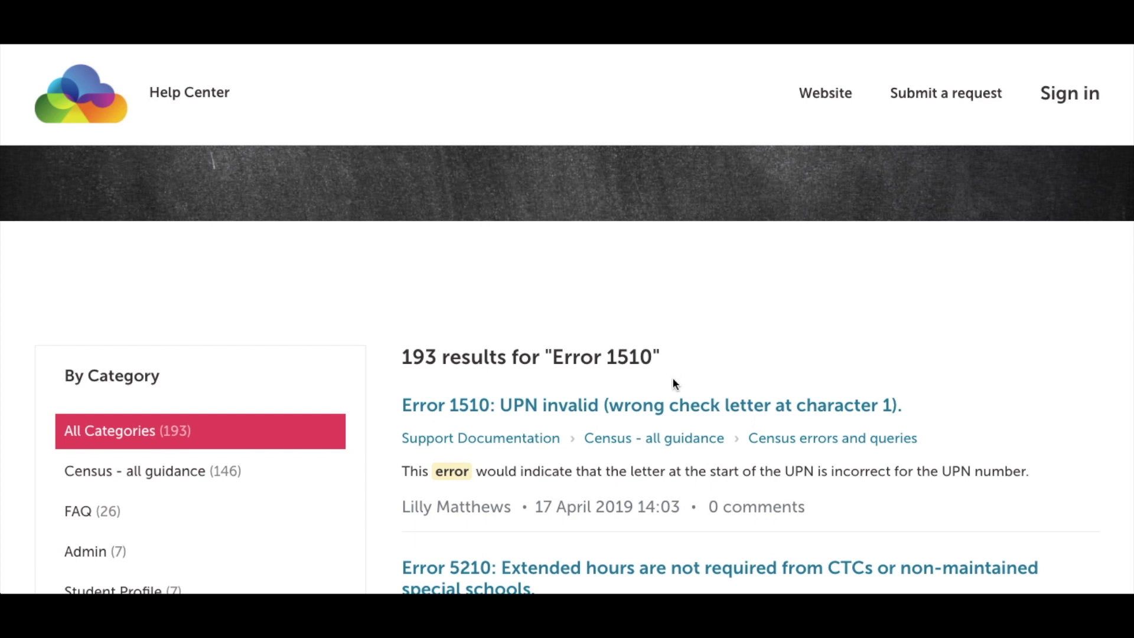
click(657, 407)
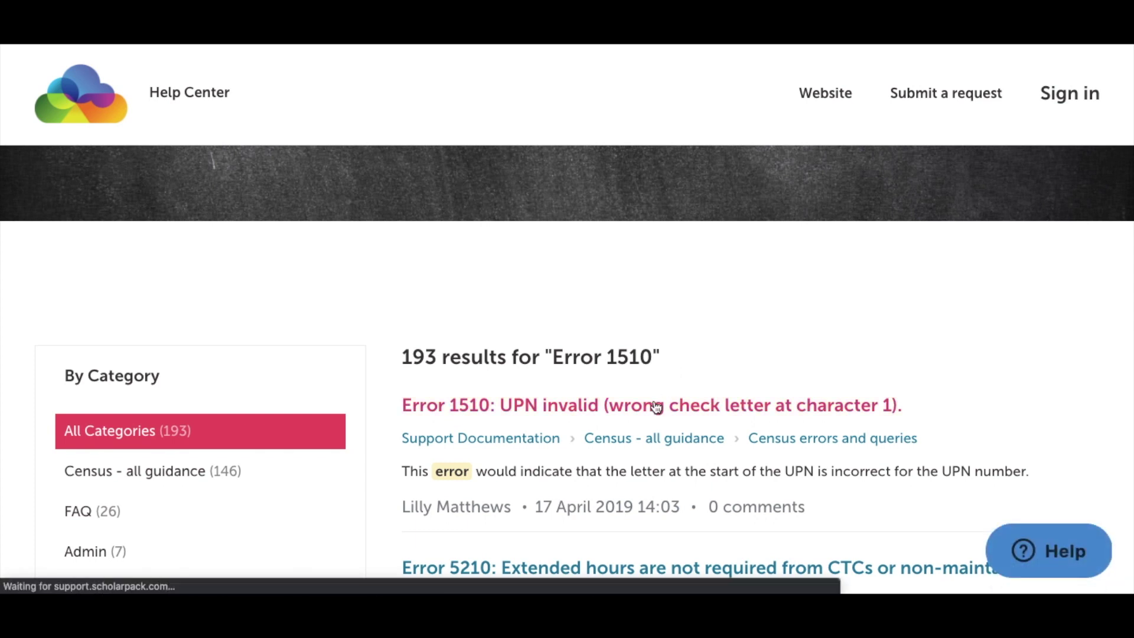
scroll(657, 407, down, 3)
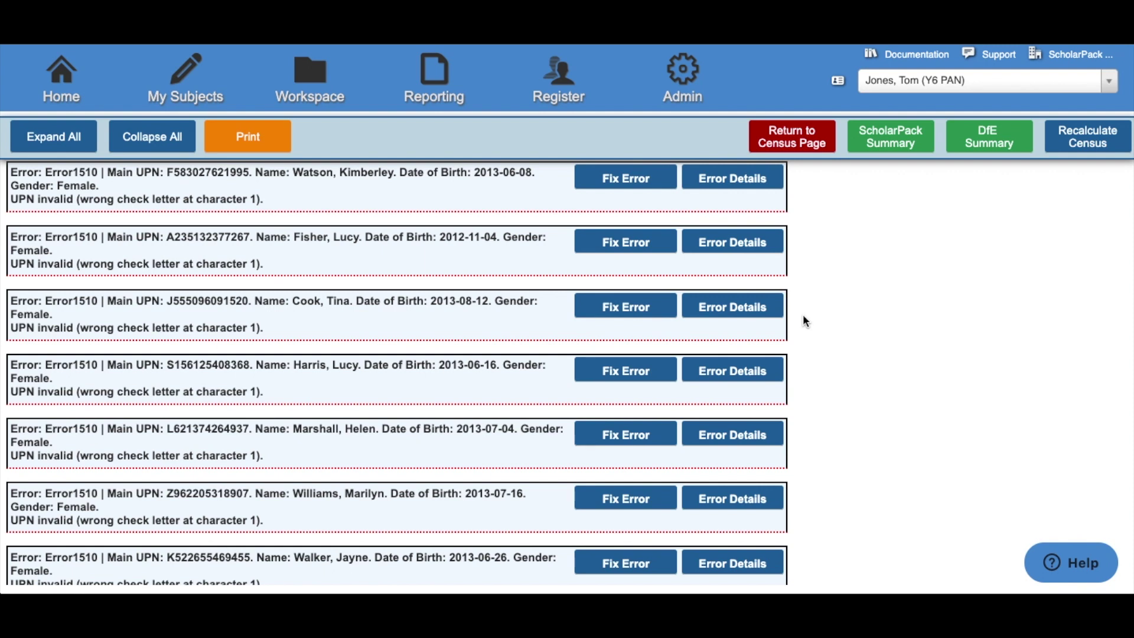
Step: Open the fix for a pupil's Error 1510 and examine the extended profile from the invalid UPN through support information and custom fields
click(652, 318)
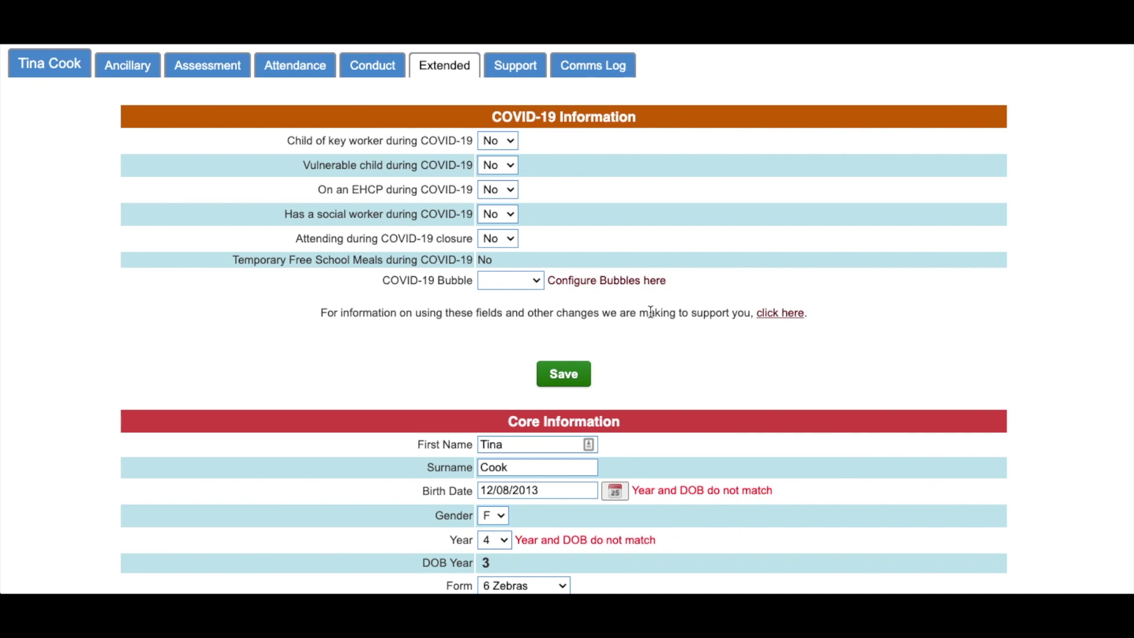
scroll(651, 312, down, 7)
scroll(650, 305, down, 6)
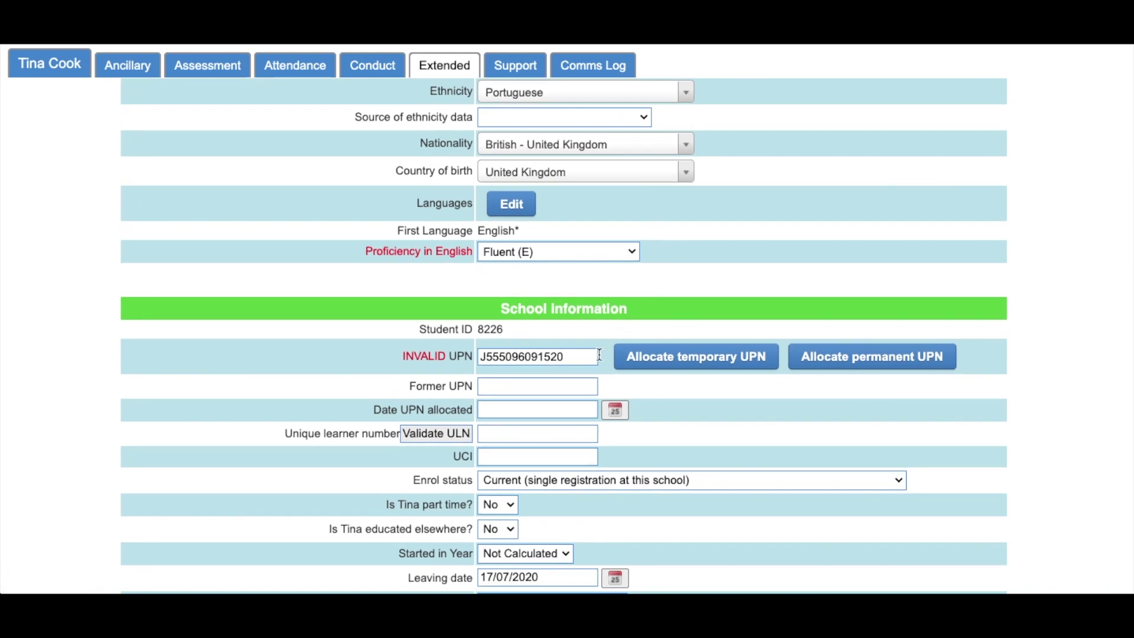
scroll(600, 355, down, 15)
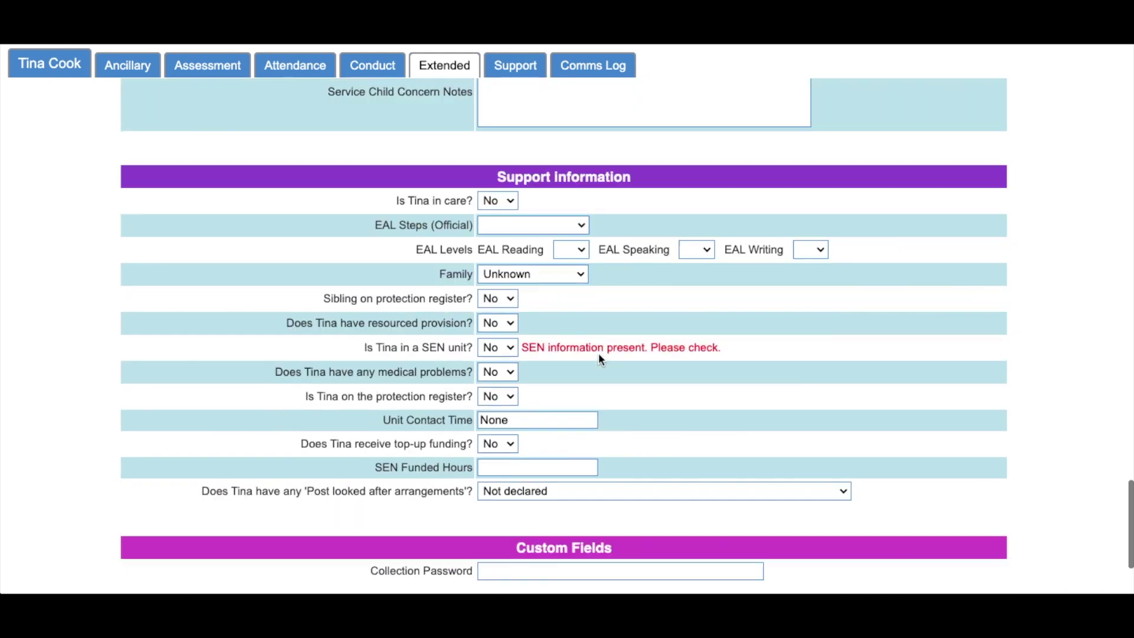
scroll(600, 358, down, 3)
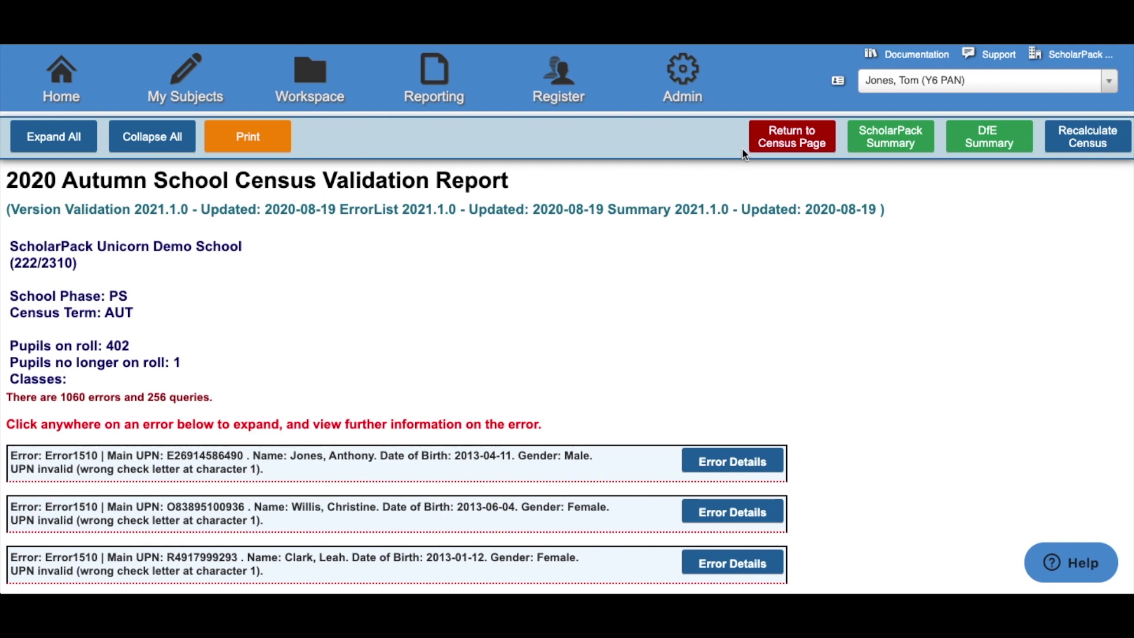
Step: Return to the census page, open the Official School Summary and examine school characteristics and pupils on roll by age, year group and first language
click(761, 142)
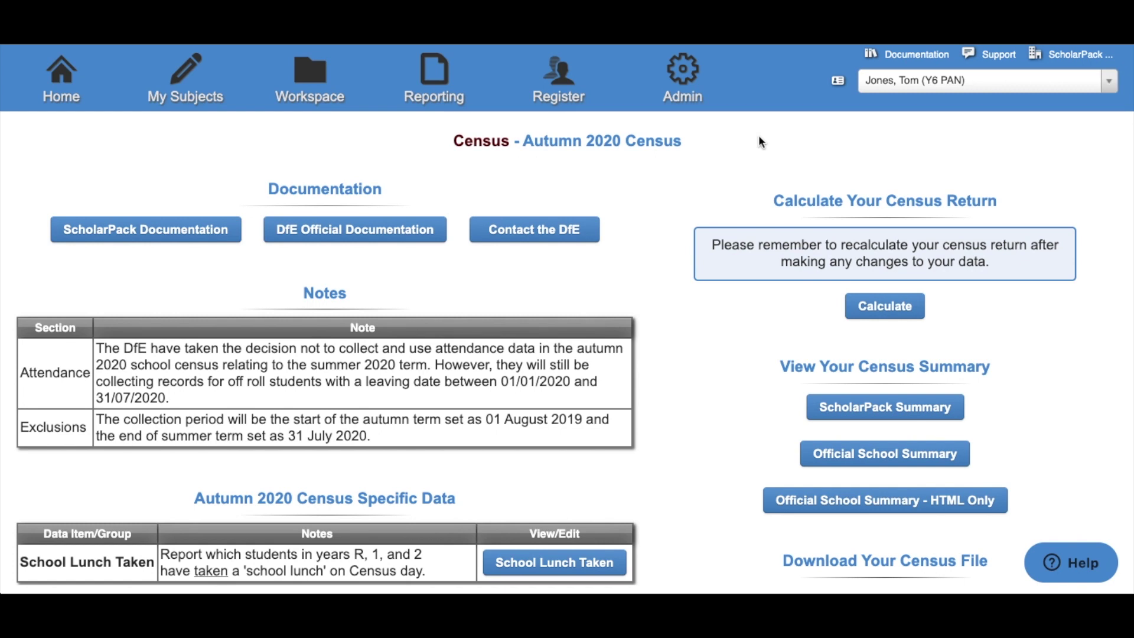
click(803, 453)
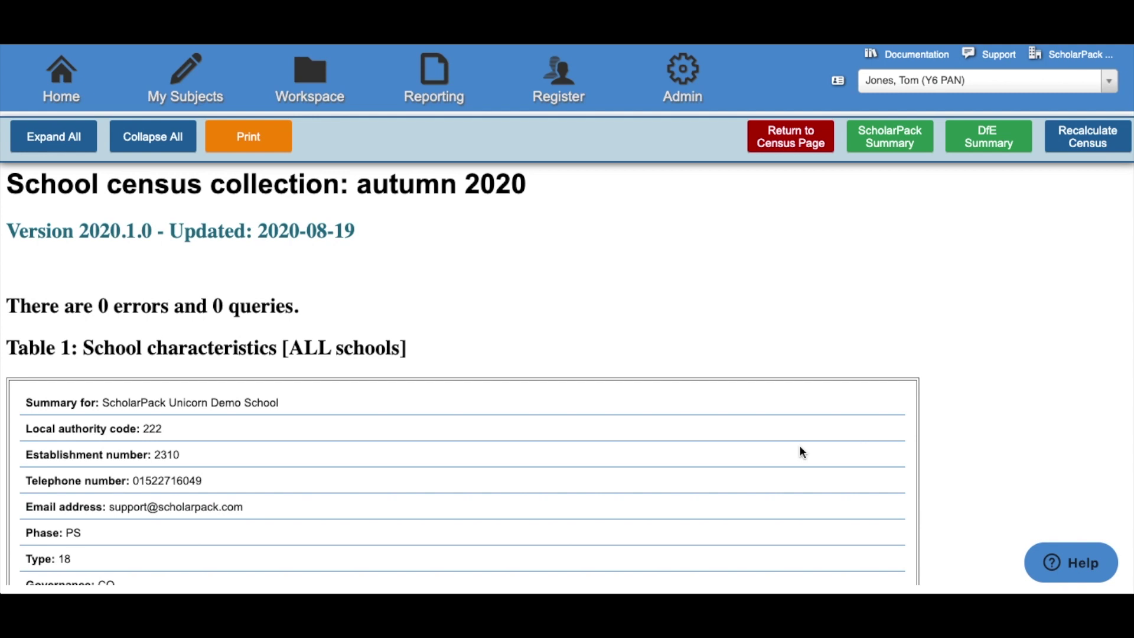
scroll(801, 447, down, 5)
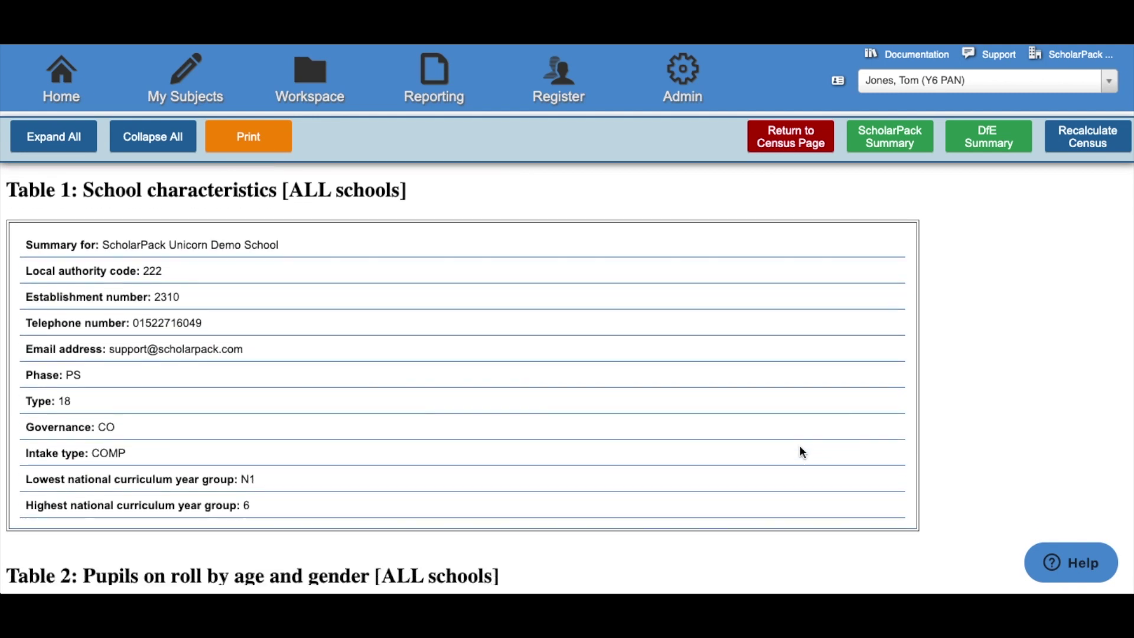
scroll(801, 452, down, 4)
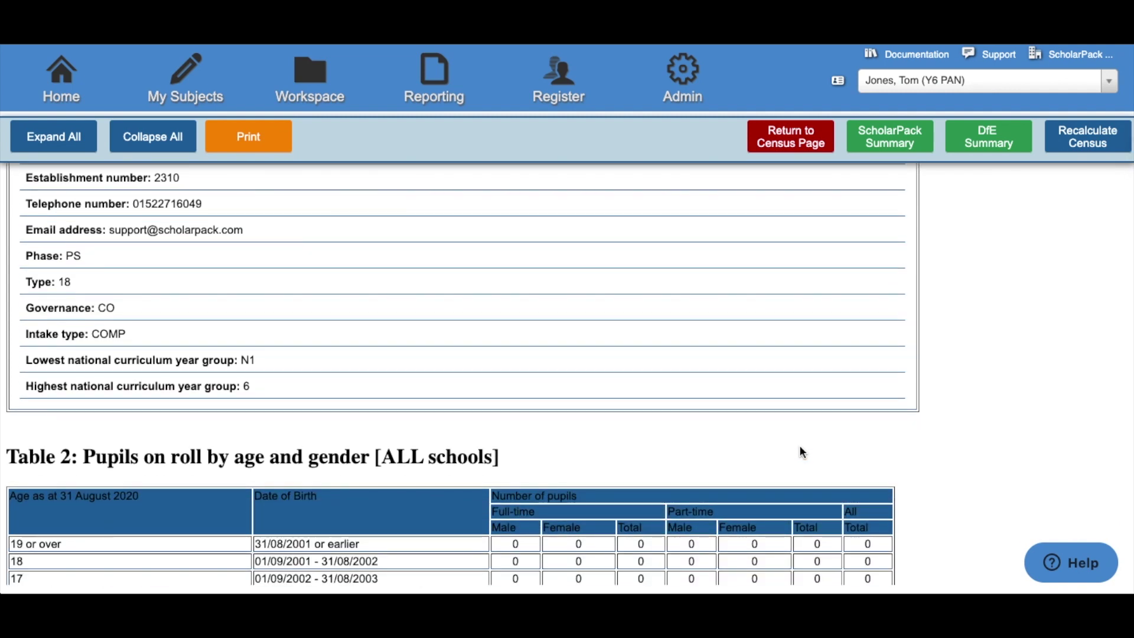
scroll(801, 452, down, 7)
scroll(800, 445, down, 9)
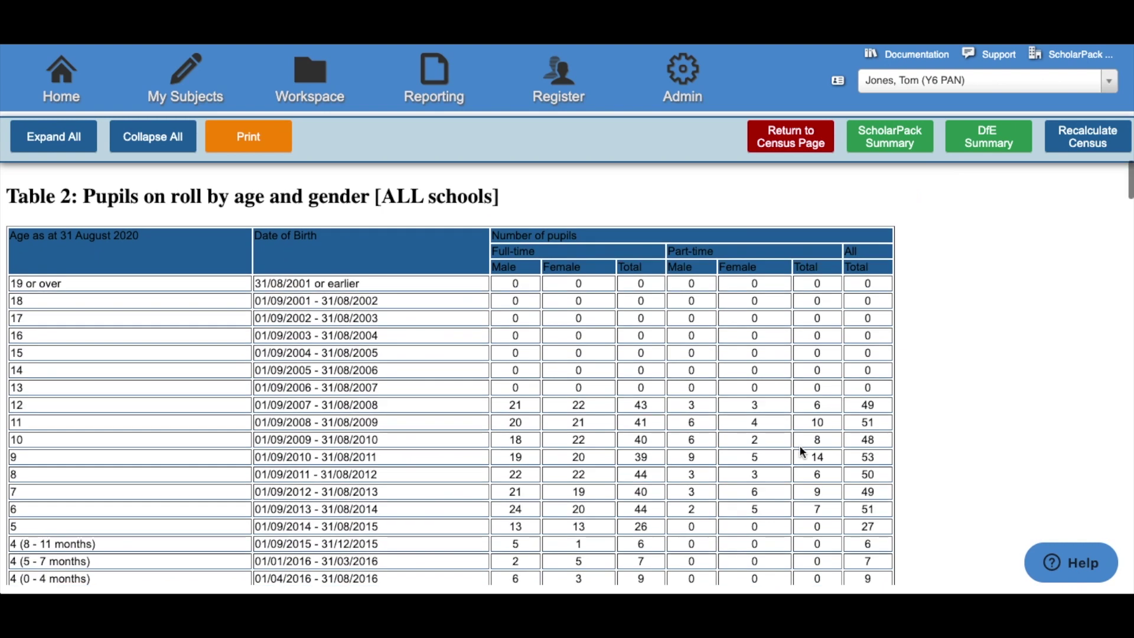
scroll(800, 450, down, 7)
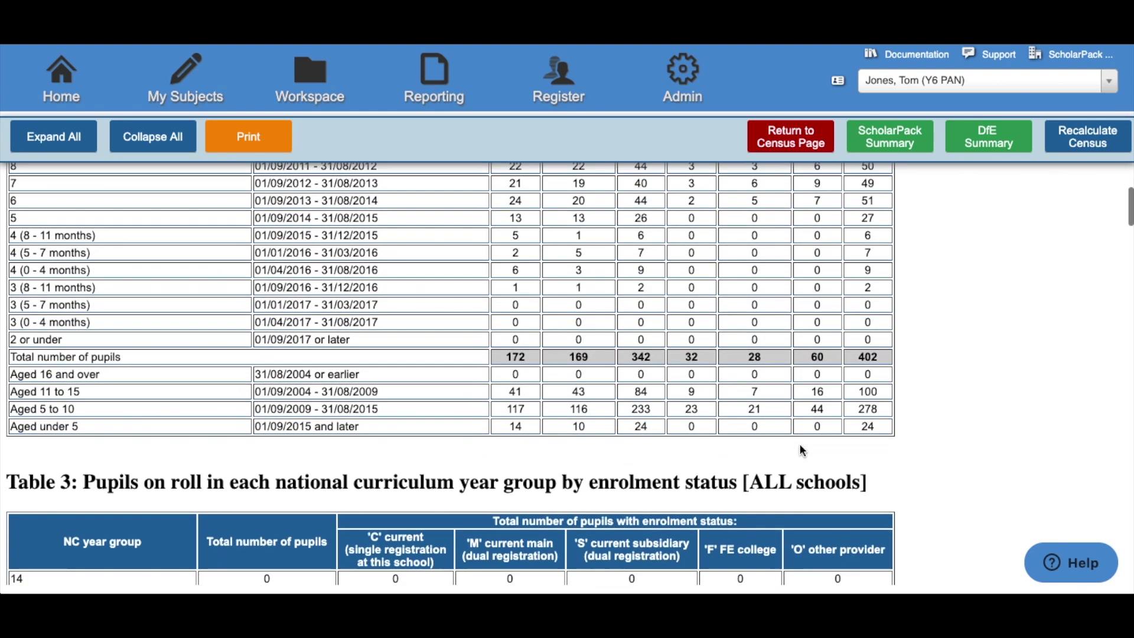
scroll(801, 442, down, 6)
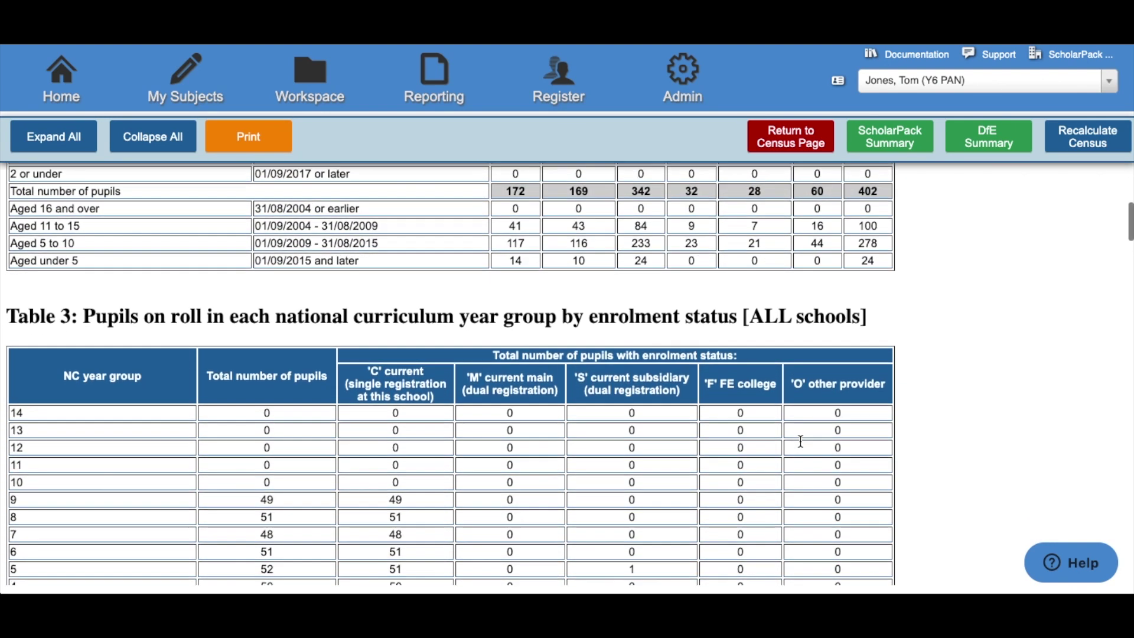
scroll(801, 443, down, 14)
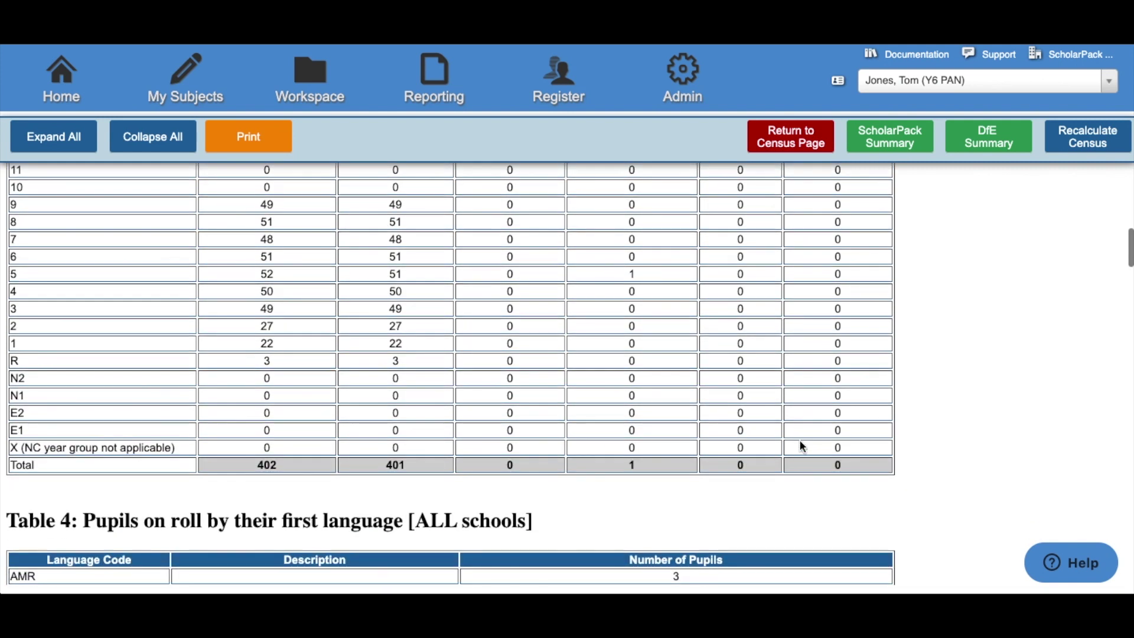
scroll(801, 442, down, 2)
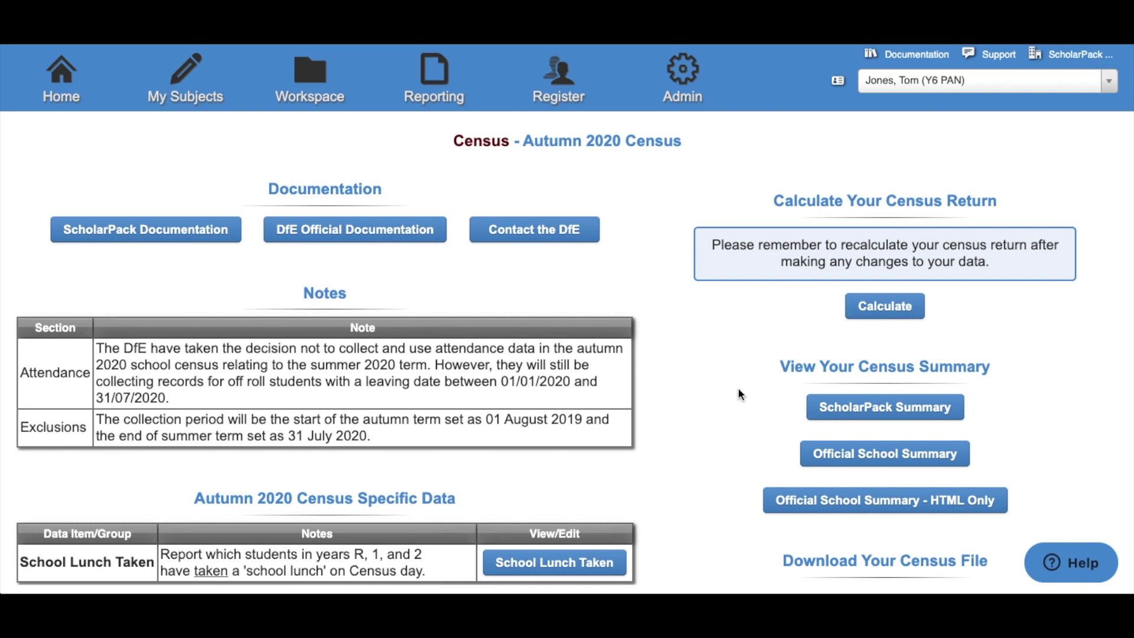
Step: In the ScholarPack Summary, show the pupil data and names behind Table 5's specific pupil types, and jump to Table 7
click(812, 410)
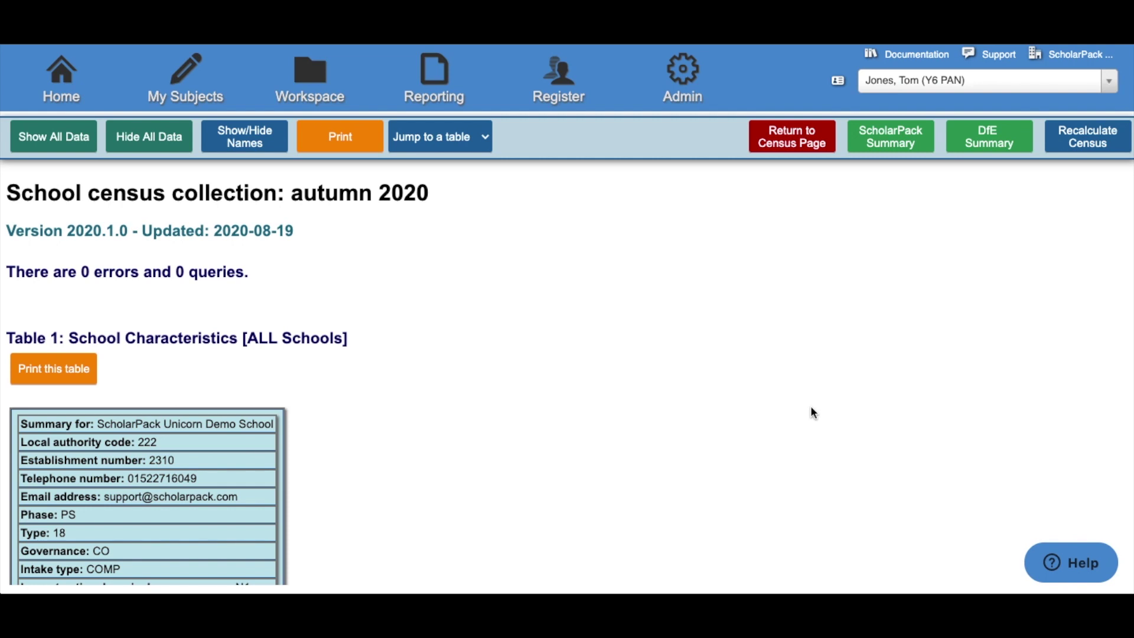
scroll(811, 407, down, 15)
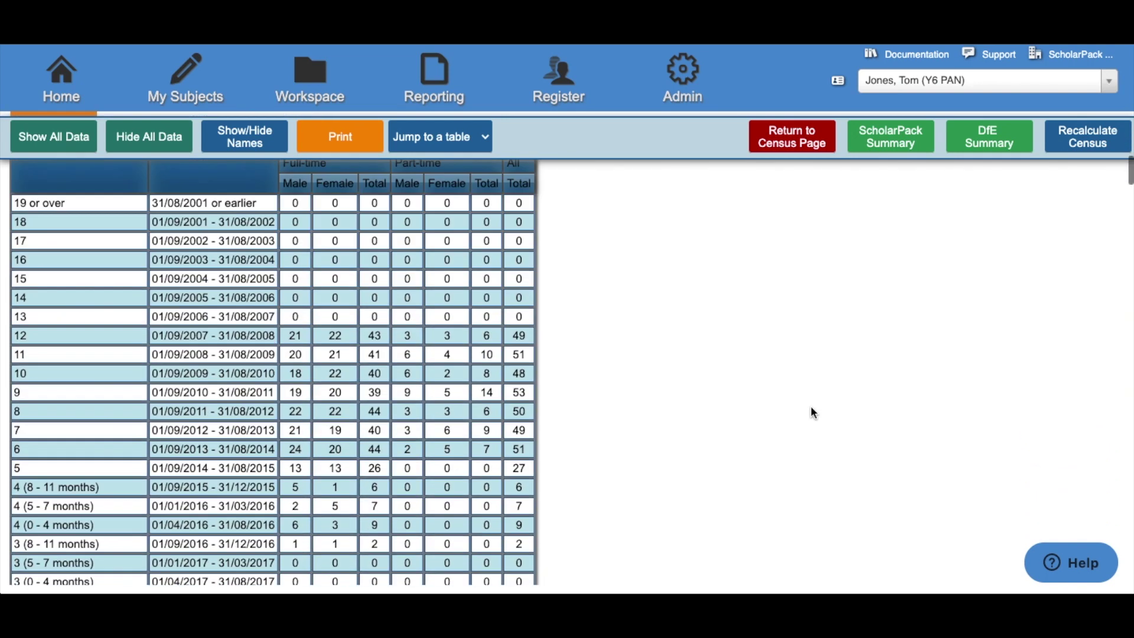
scroll(812, 411, down, 15)
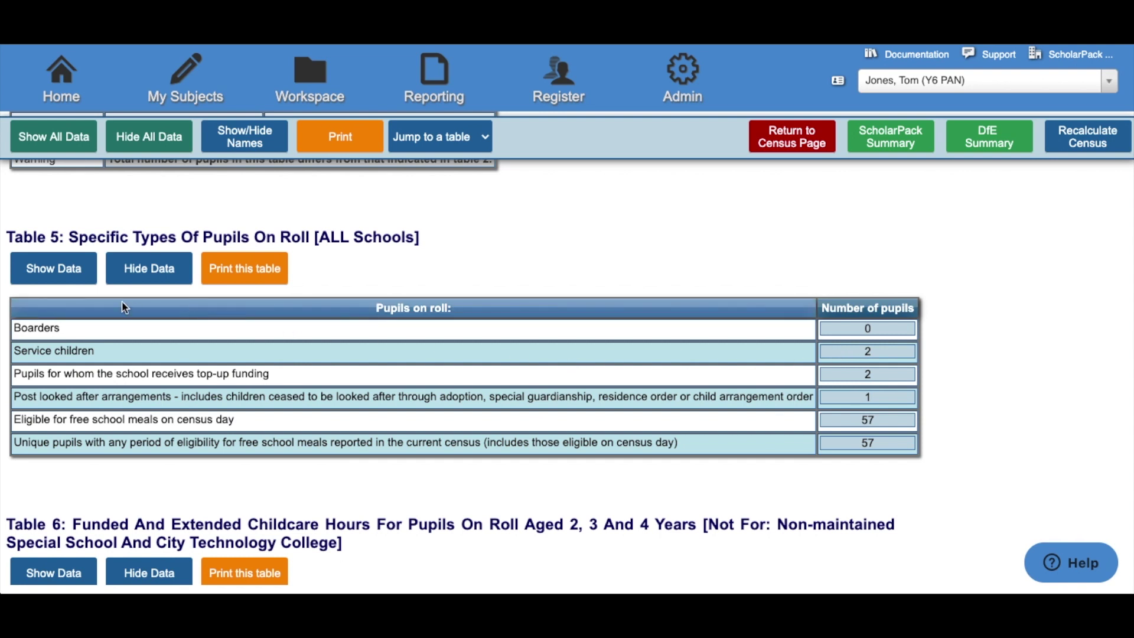
click(79, 280)
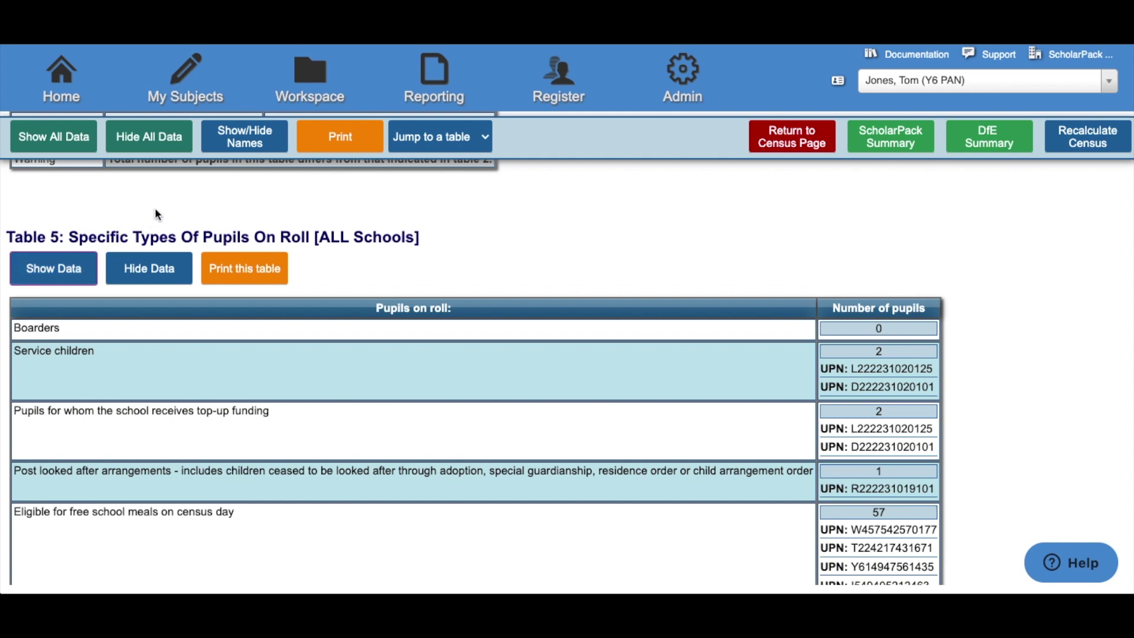
click(216, 145)
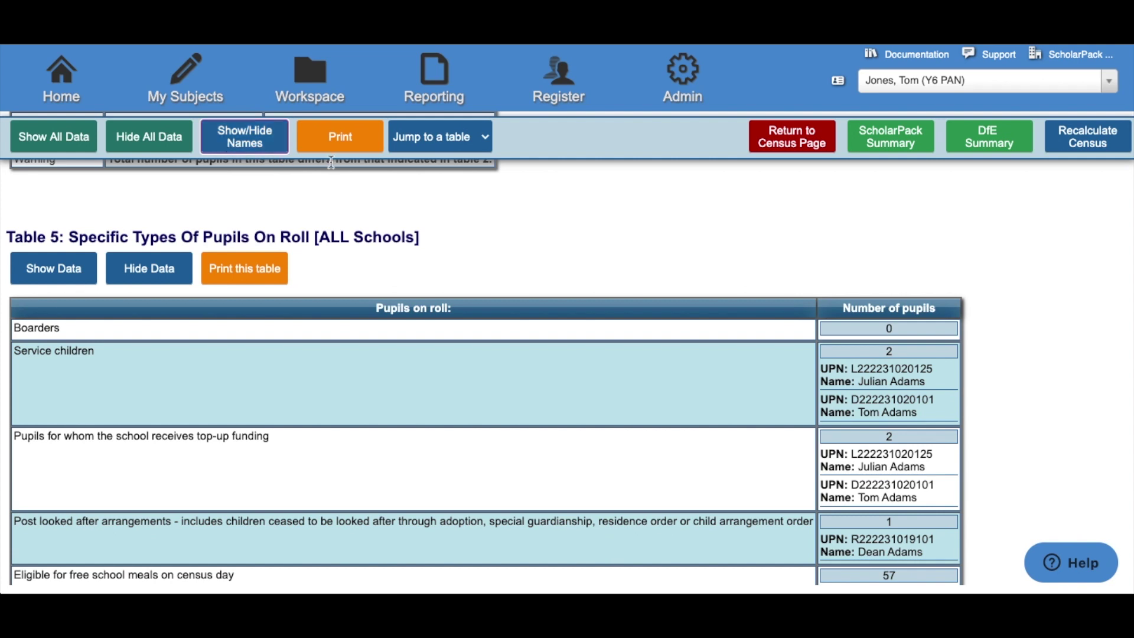
click(407, 139)
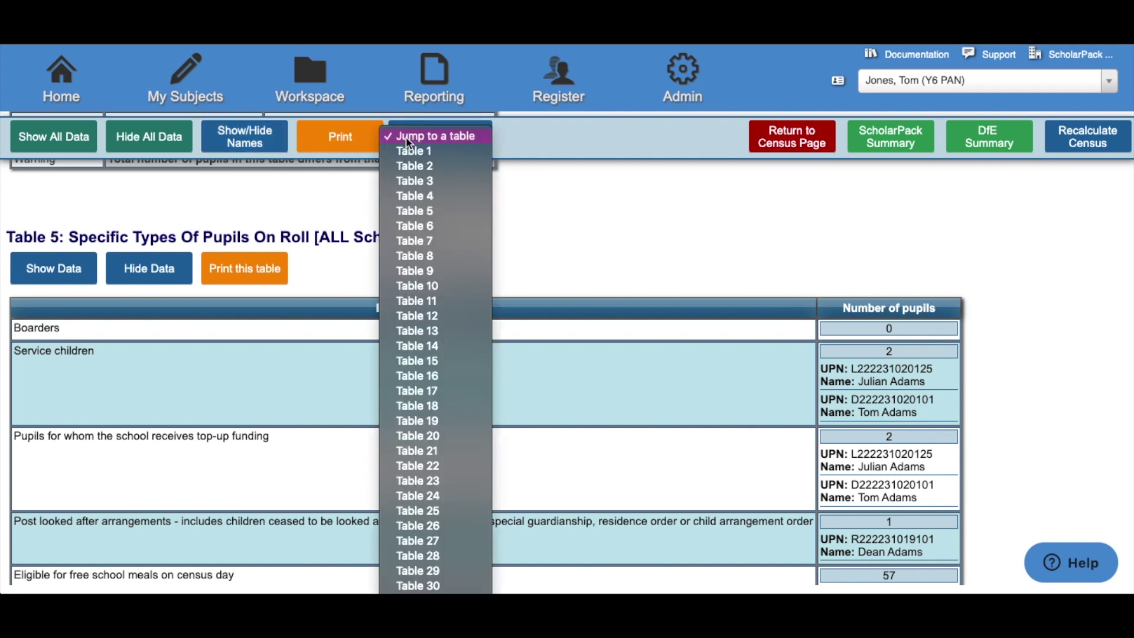
click(407, 241)
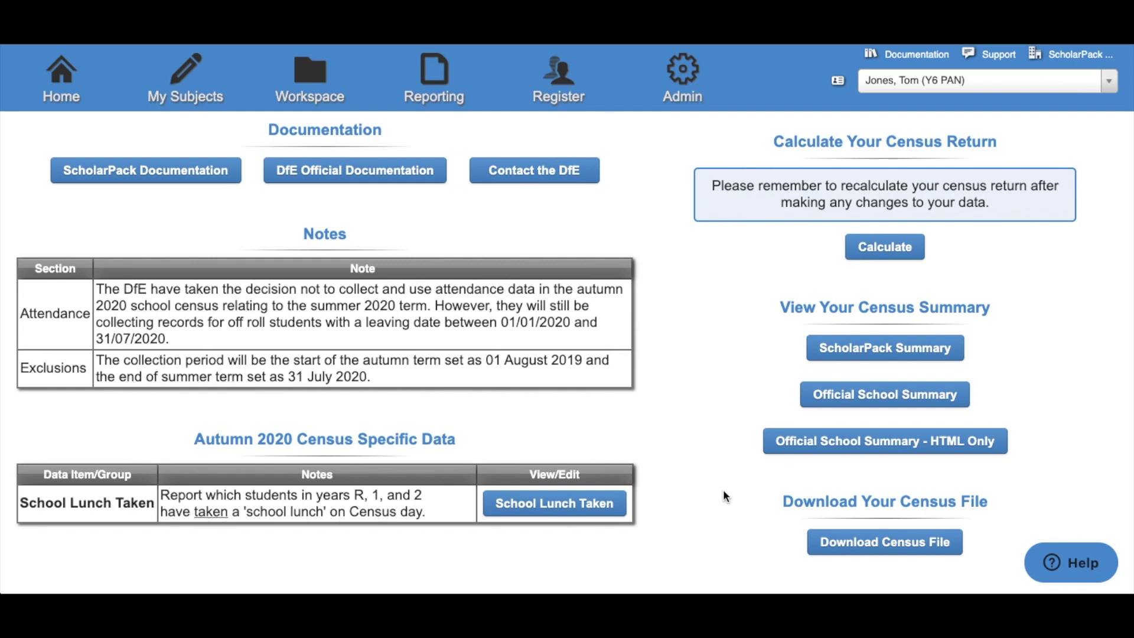
Step: Download the Autumn 2020 census file from the census page
click(815, 543)
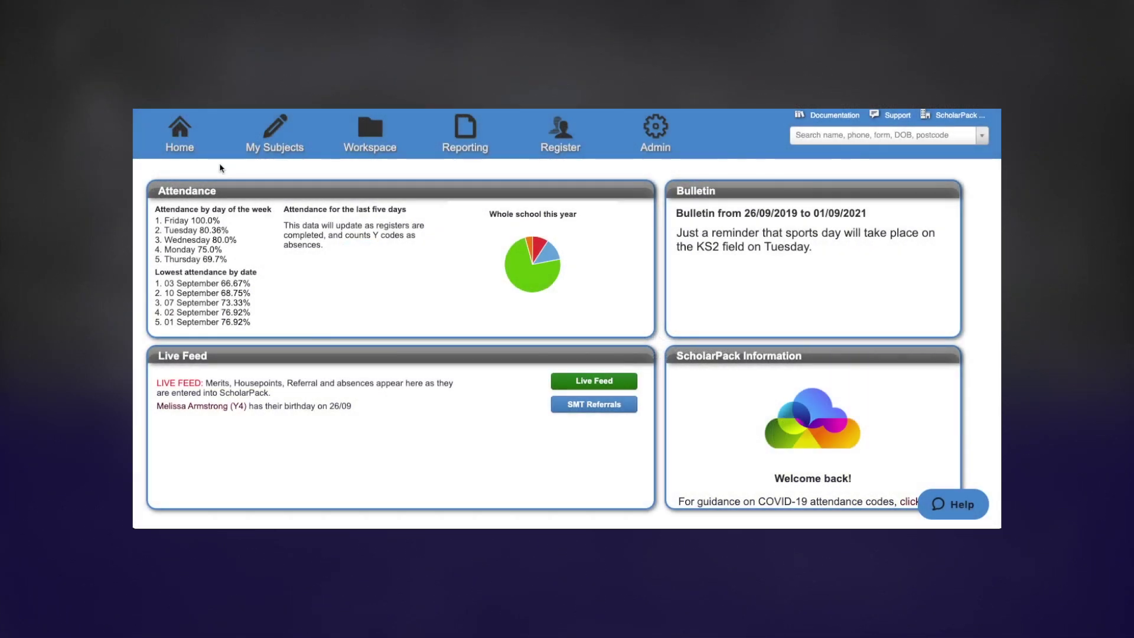
Step: Open the Home dashboard's list of options
click(188, 128)
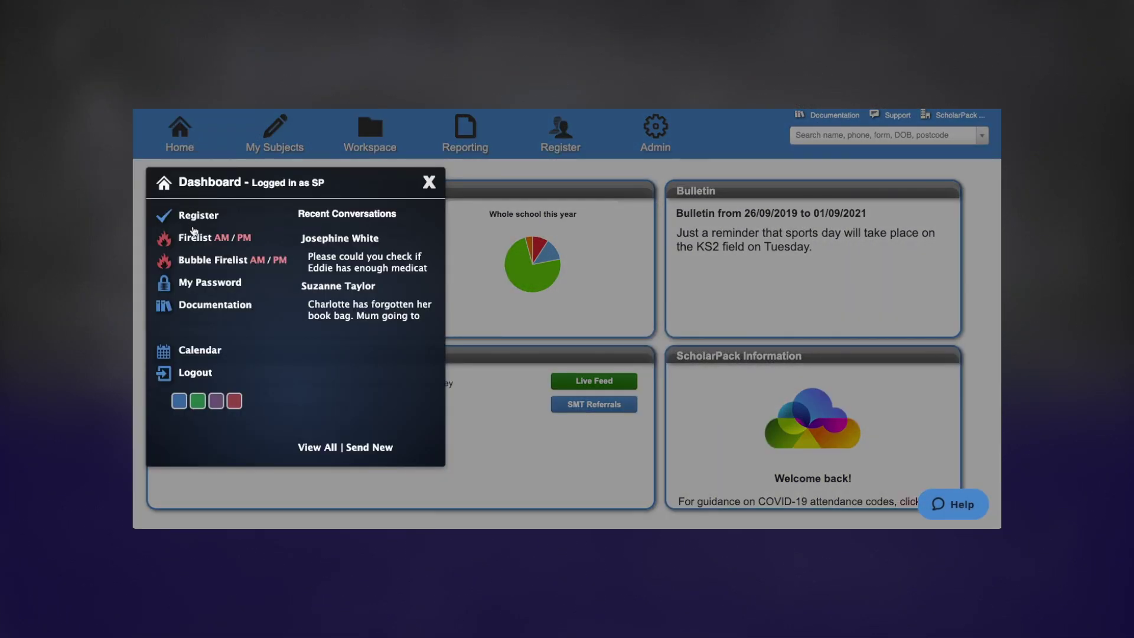